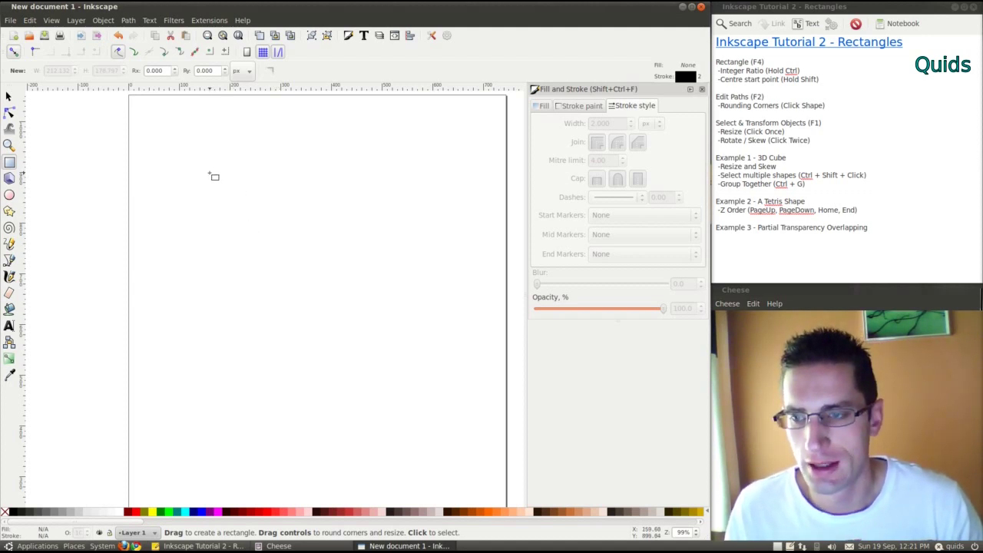
- Draw a rectangle in the upper page, then a Ctrl-constrained square of about 100 × 100 px below it
{"action": "mouse_move", "coordinate": [209, 173]}
{"action": "left_mouse_down"}
{"action": "mouse_move", "coordinate": [325, 235]}
{"action": "mouse_move", "coordinate": [304, 242]}
{"action": "left_mouse_up"}
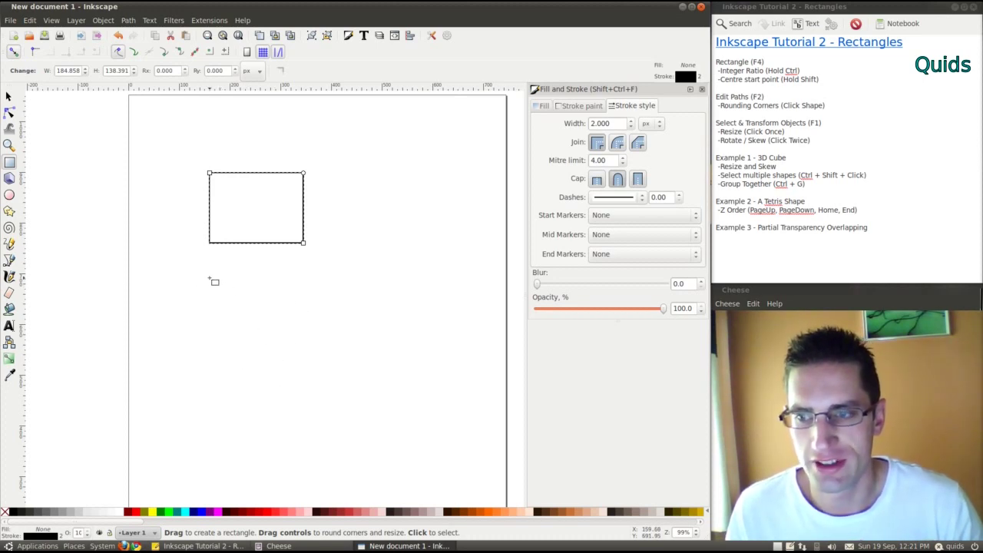
{"action": "left_click_drag", "start_coordinate": [210, 278], "coordinate": [289, 304]}
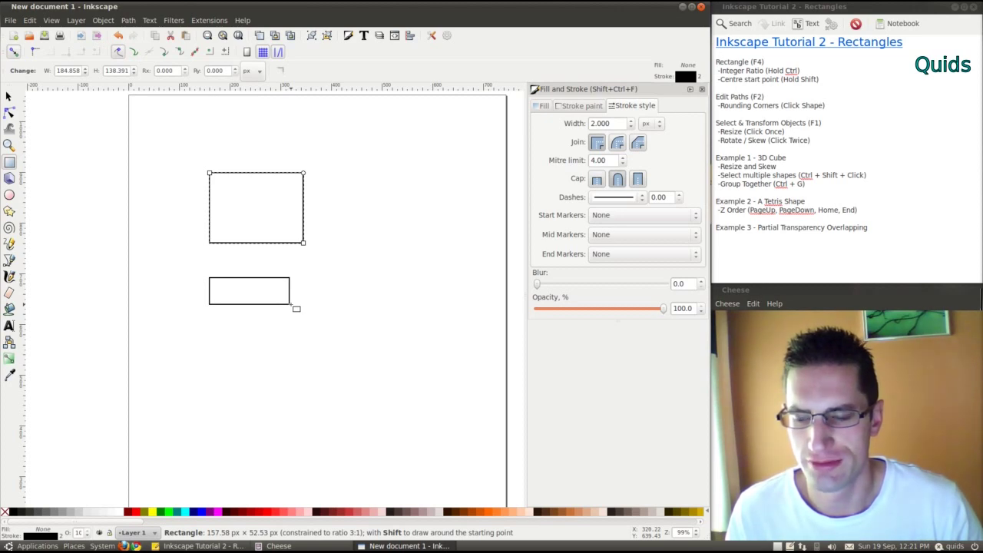
{"action": "left_click_drag", "start_coordinate": [288, 304], "coordinate": [268, 324]}
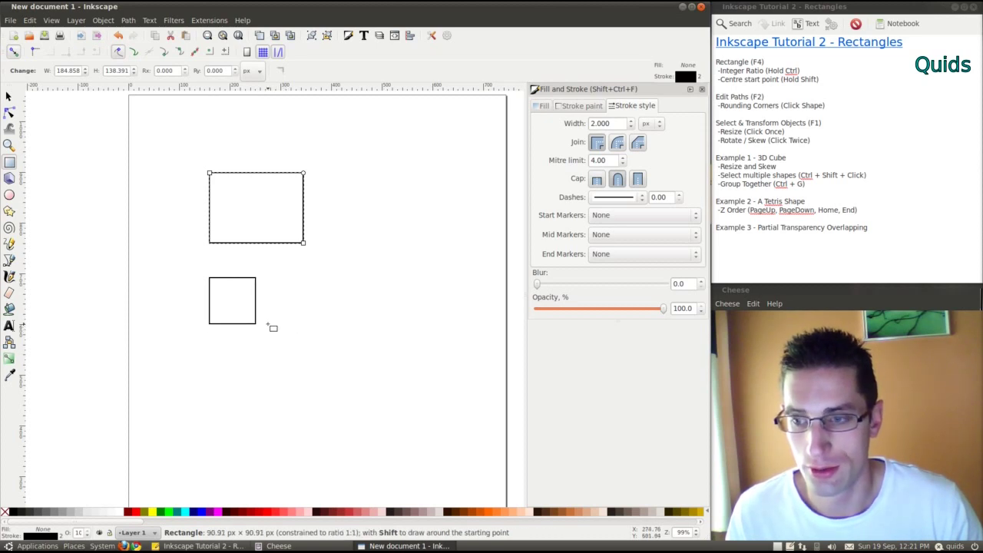
{"action": "mouse_move", "coordinate": [273, 326]}
{"action": "left_mouse_down"}
{"action": "mouse_move", "coordinate": [290, 347]}
{"action": "mouse_move", "coordinate": [260, 329]}
{"action": "left_mouse_up"}
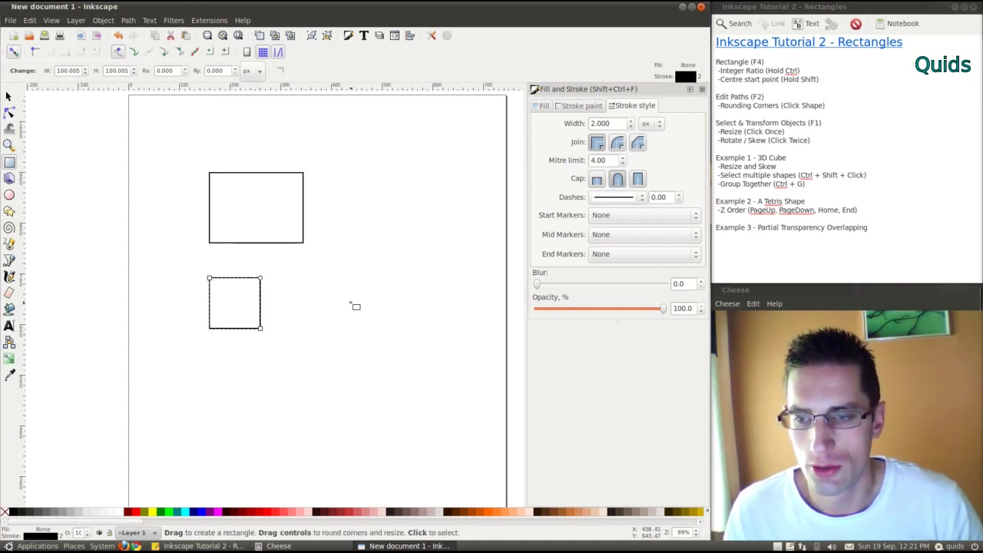
- Try drawing a rectangle outward from its centre point with Shift
{"action": "key", "text": "shift"}
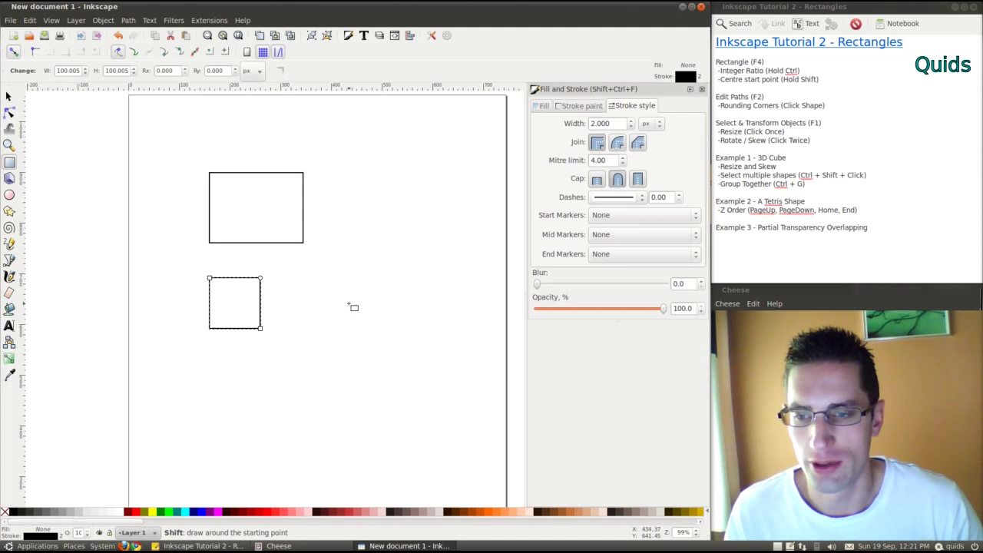
{"action": "mouse_move", "coordinate": [339, 300]}
{"action": "left_mouse_down"}
{"action": "mouse_move", "coordinate": [392, 344]}
{"action": "mouse_move", "coordinate": [407, 345]}
{"action": "mouse_move", "coordinate": [347, 326]}
{"action": "mouse_move", "coordinate": [413, 321]}
{"action": "mouse_move", "coordinate": [357, 330]}
{"action": "left_mouse_up"}
{"action": "key", "text": "Delete"}
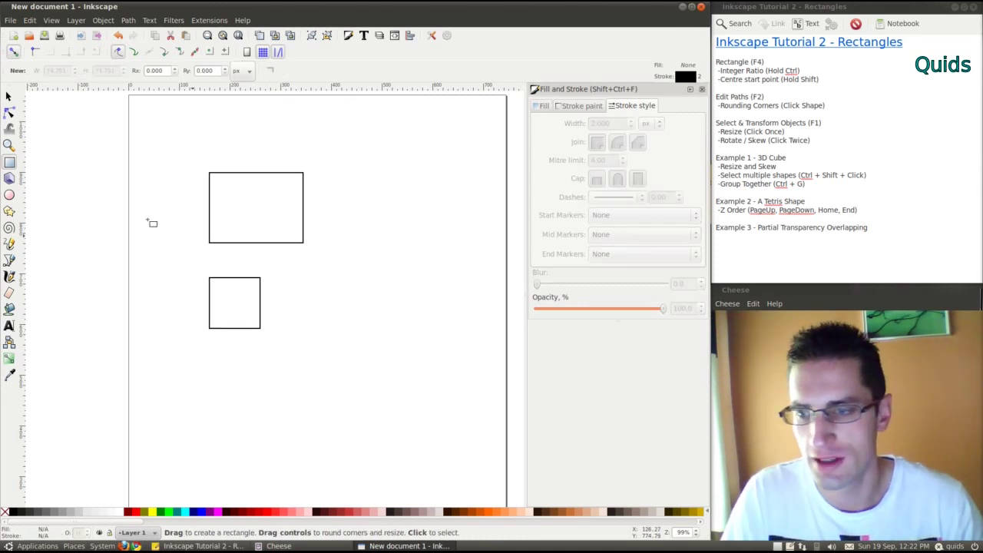
- Select the small square and delete it
{"action": "left_click", "coordinate": [9, 96]}
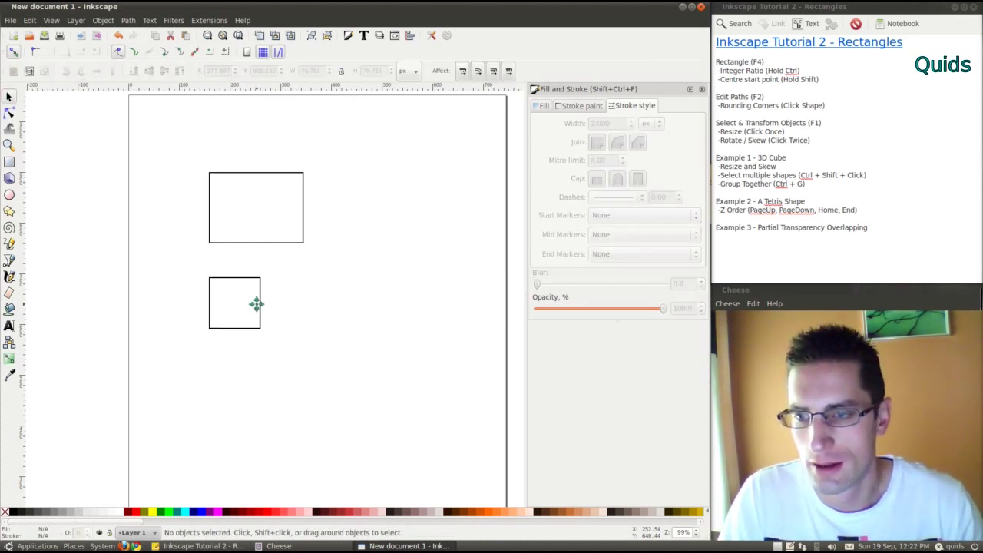
{"action": "left_click", "coordinate": [255, 304]}
{"action": "key", "text": "Delete"}
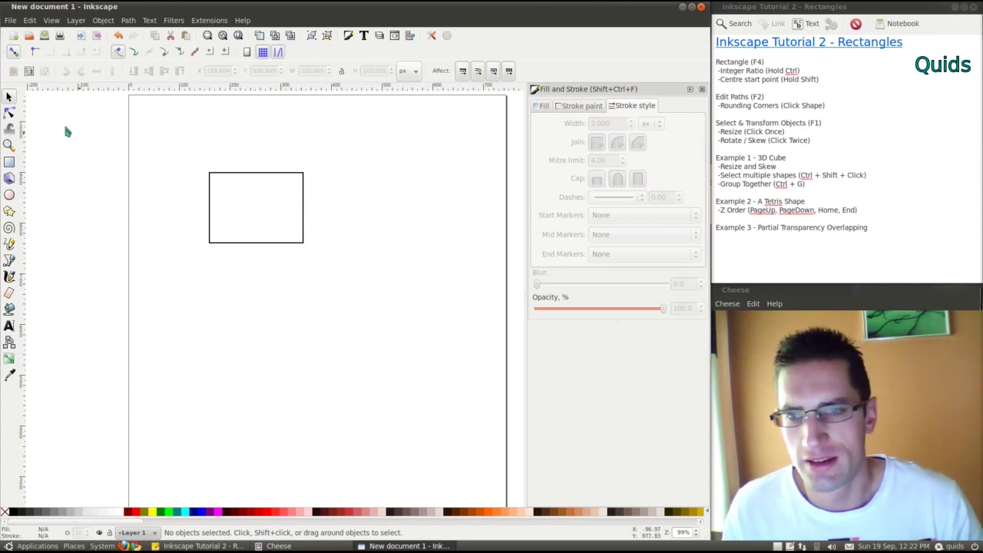
- Drag the rectangle's corner handles to moderately rounded corners, briefly testing an ellipse
{"action": "left_click", "coordinate": [9, 113]}
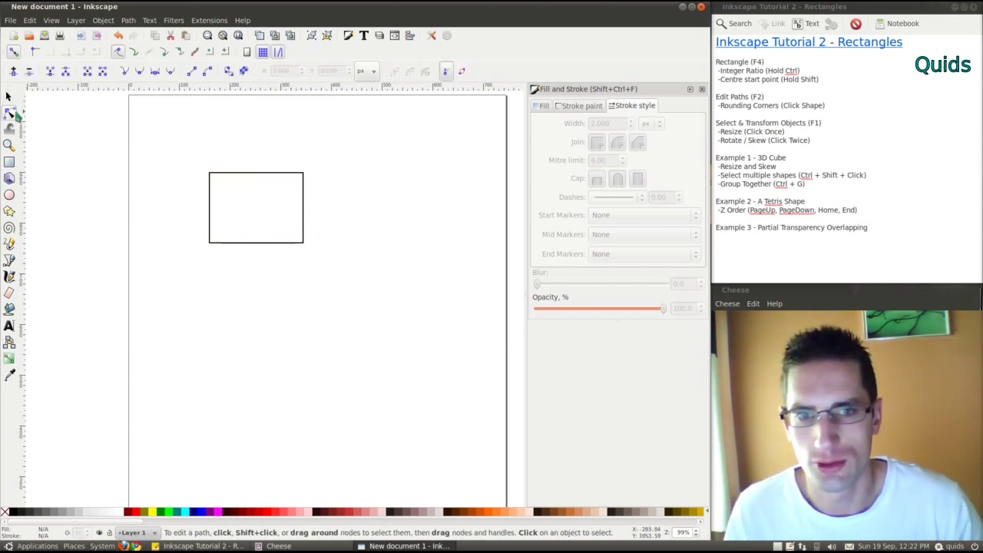
{"action": "left_click", "coordinate": [303, 197]}
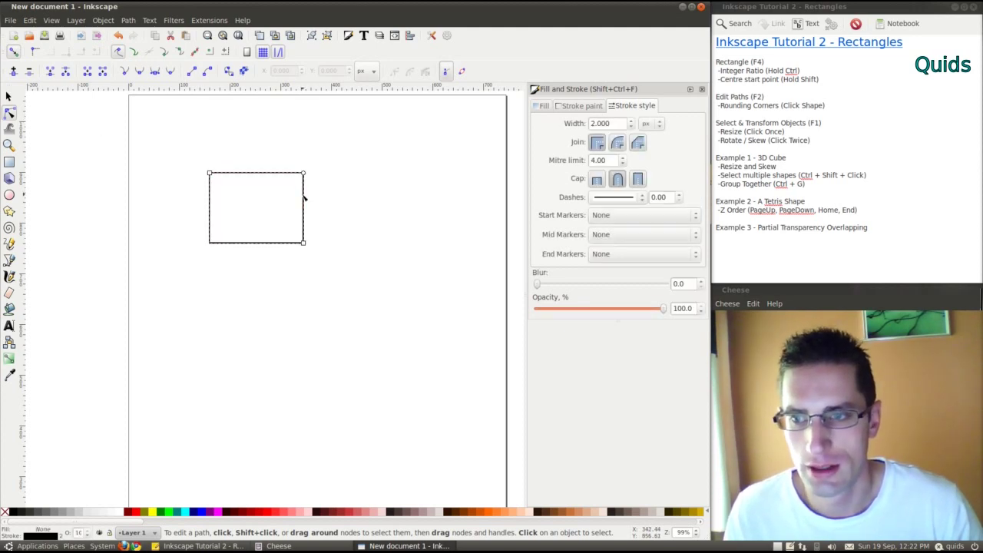
{"action": "scroll", "coordinate": [279, 212], "scroll_direction": "up", "scroll_amount": 1}
{"action": "scroll", "coordinate": [279, 213], "scroll_direction": "up", "scroll_amount": 1}
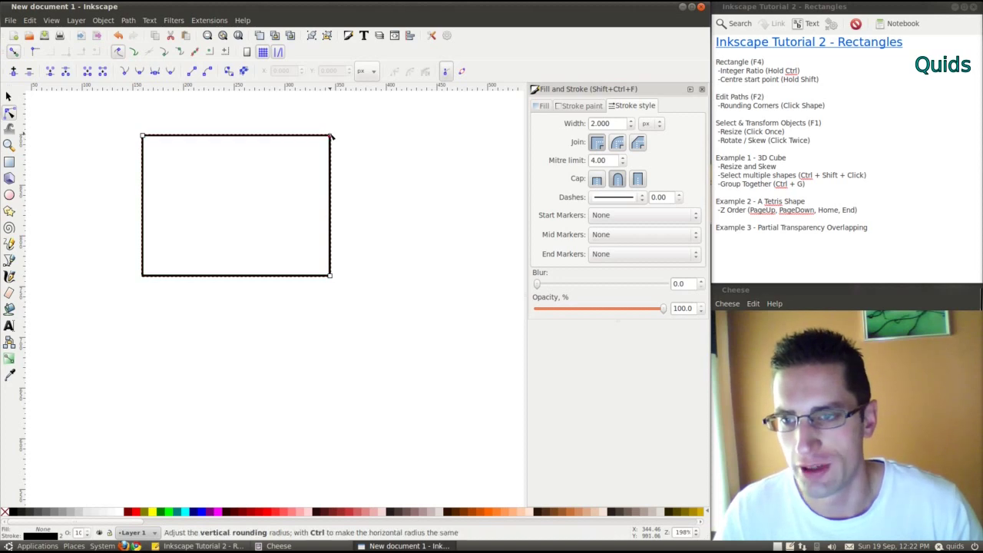
{"action": "left_click_drag", "start_coordinate": [331, 139], "coordinate": [233, 137]}
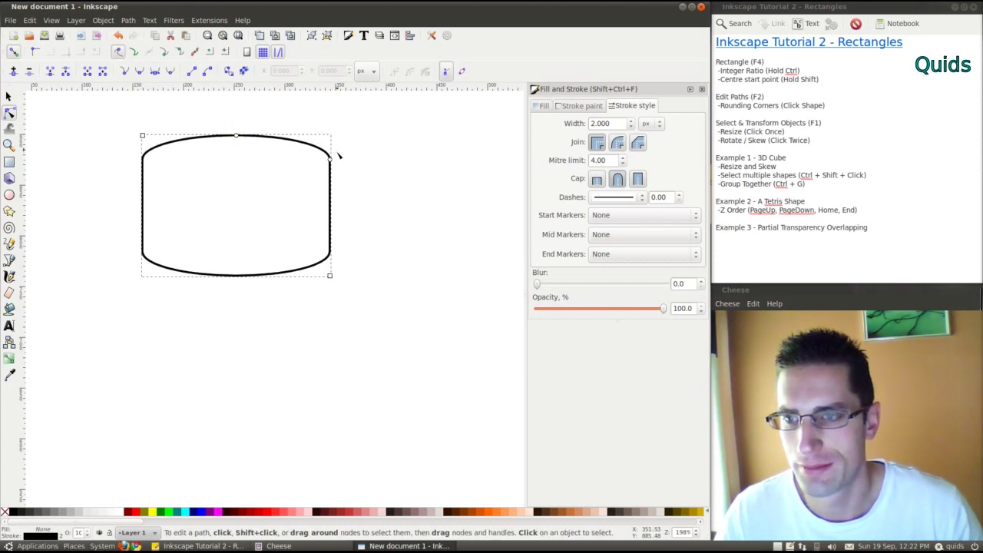
{"action": "mouse_move", "coordinate": [330, 159]}
{"action": "left_mouse_down"}
{"action": "mouse_move", "coordinate": [340, 235]}
{"action": "mouse_move", "coordinate": [329, 160]}
{"action": "left_mouse_up"}
{"action": "left_click_drag", "start_coordinate": [238, 139], "coordinate": [305, 138]}
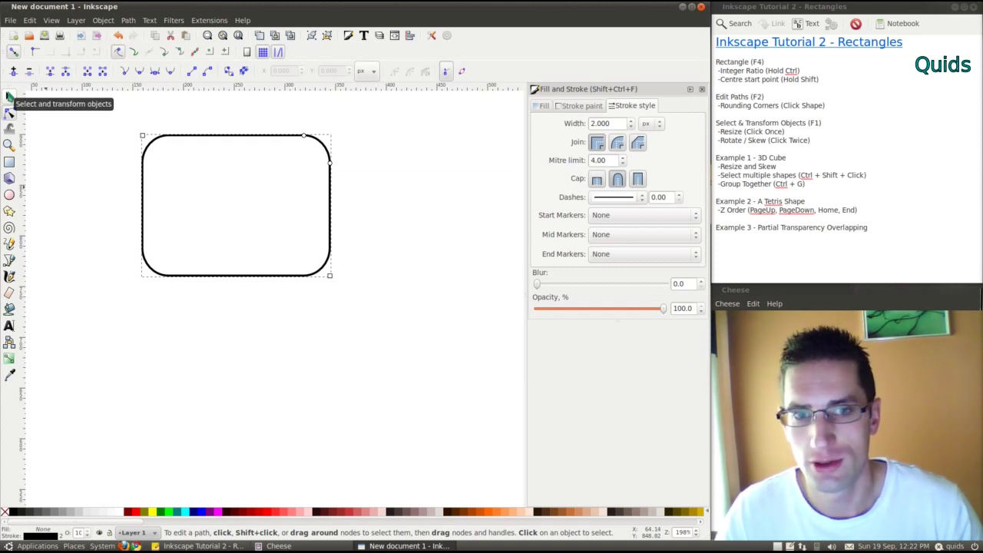
- Shrink the rounded rectangle slightly, skew it into a parallelogram and rotate it the other way
{"action": "left_click", "coordinate": [10, 97]}
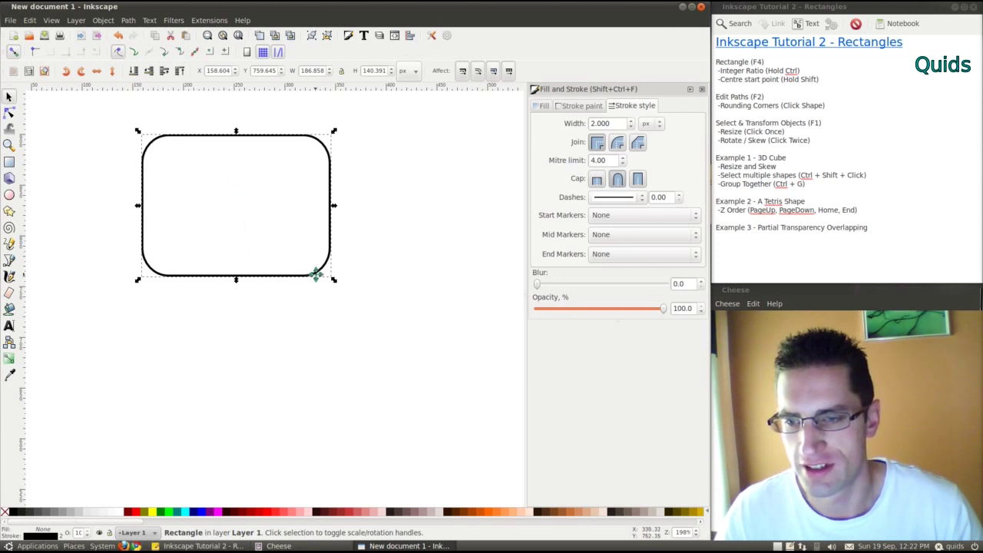
{"action": "left_click_drag", "start_coordinate": [334, 281], "coordinate": [310, 300]}
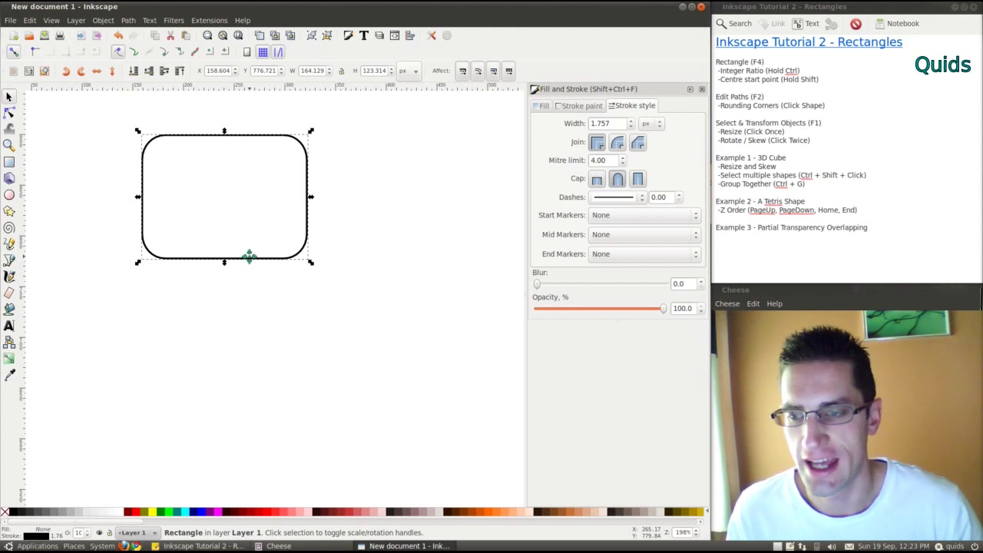
{"action": "left_click", "coordinate": [248, 256]}
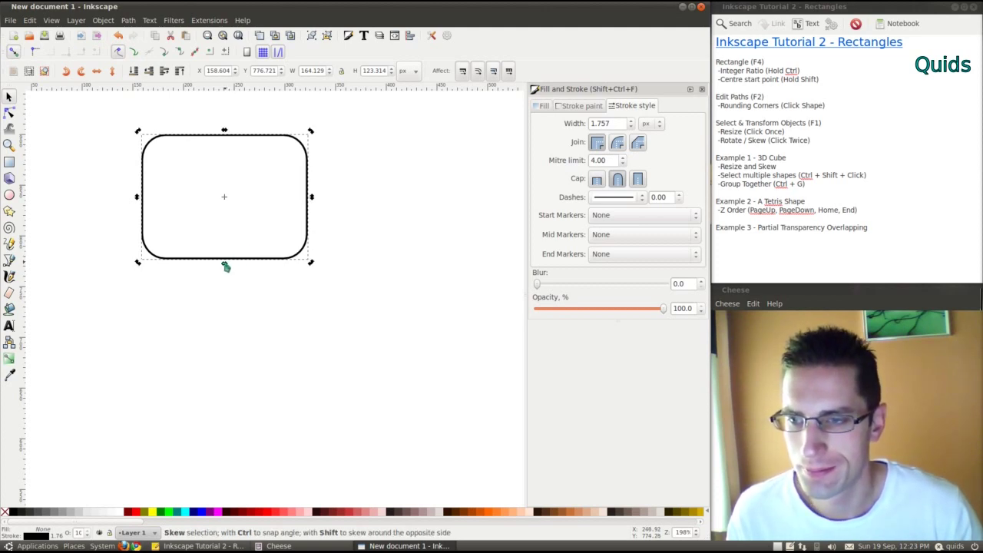
{"action": "left_click_drag", "start_coordinate": [225, 266], "coordinate": [281, 252]}
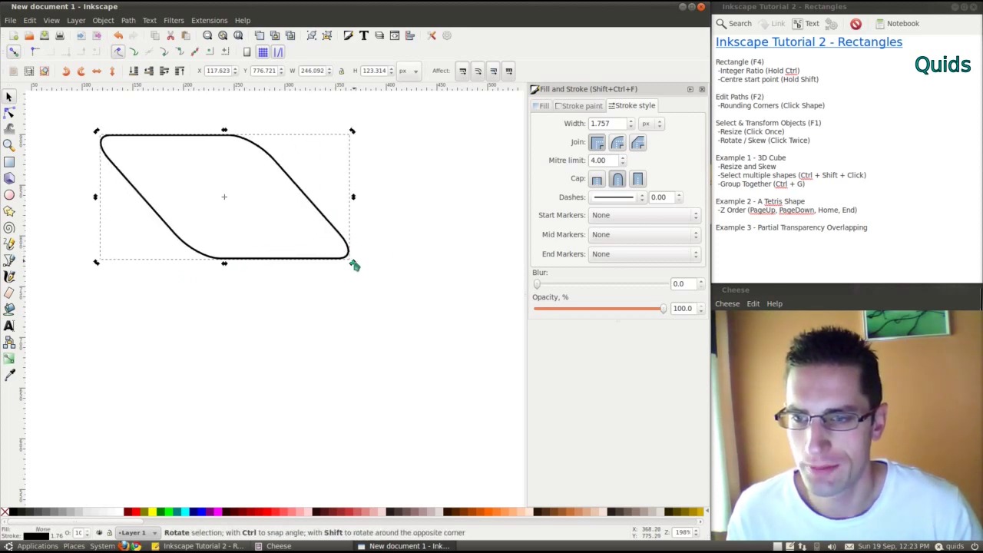
{"action": "left_click_drag", "start_coordinate": [354, 265], "coordinate": [186, 221]}
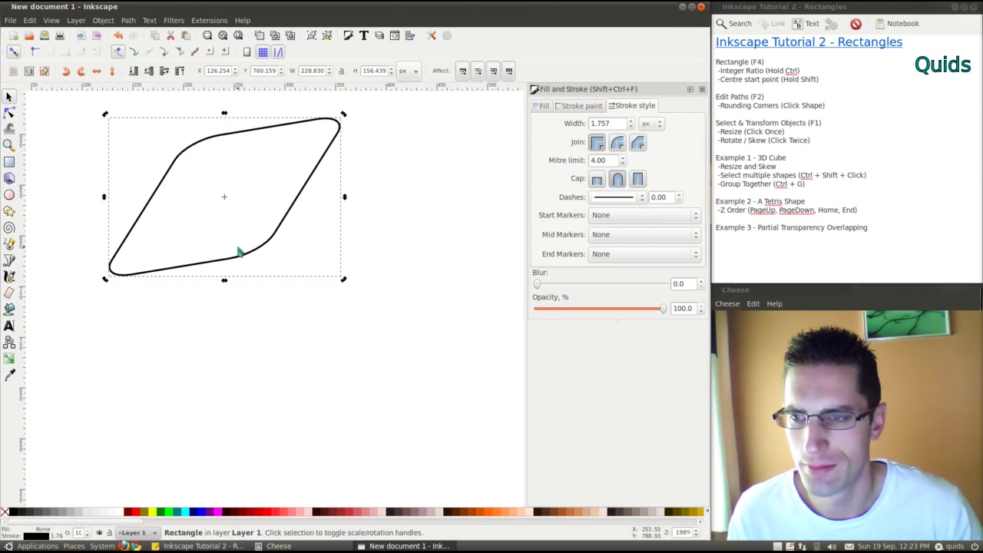
- Stretch the slanted shape slightly wider, then select it and remove it
{"action": "left_click", "coordinate": [293, 357]}
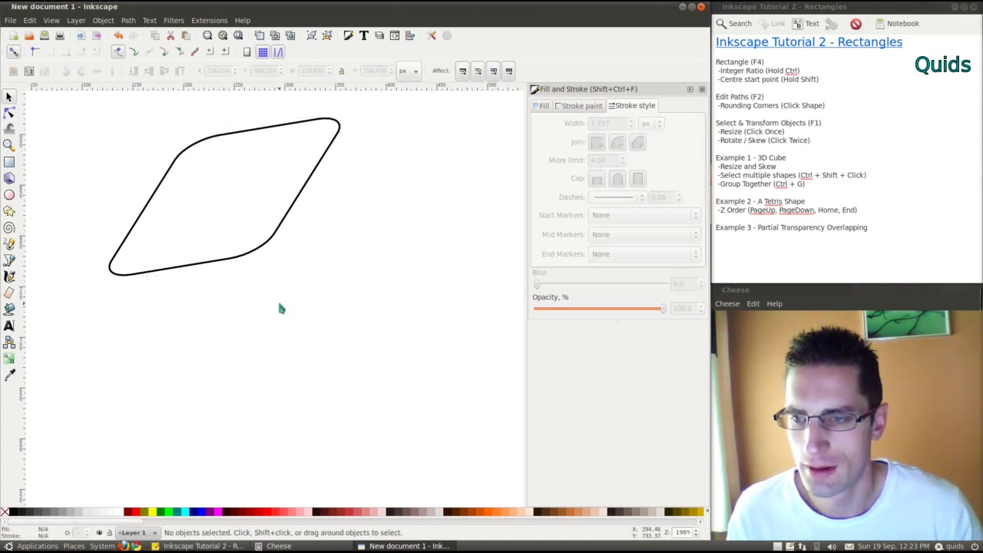
{"action": "left_click", "coordinate": [255, 245]}
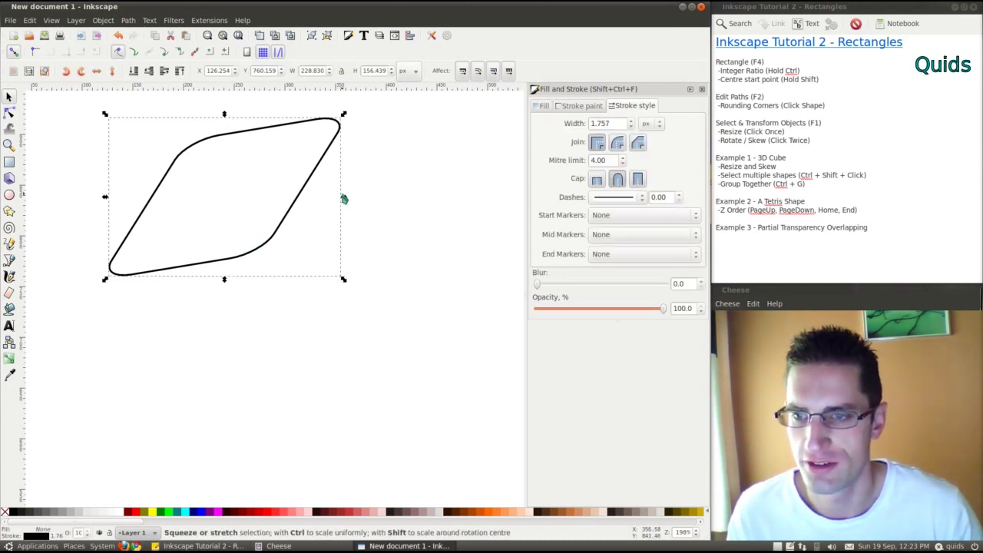
{"action": "mouse_move", "coordinate": [346, 198]}
{"action": "left_mouse_down"}
{"action": "mouse_move", "coordinate": [399, 191]}
{"action": "mouse_move", "coordinate": [350, 195]}
{"action": "left_mouse_up"}
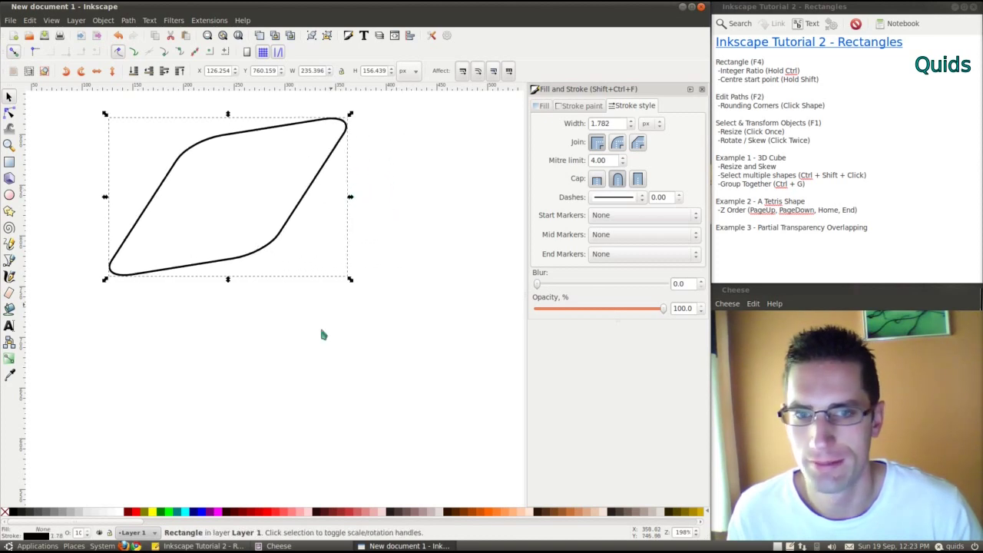
{"action": "left_click", "coordinate": [305, 322]}
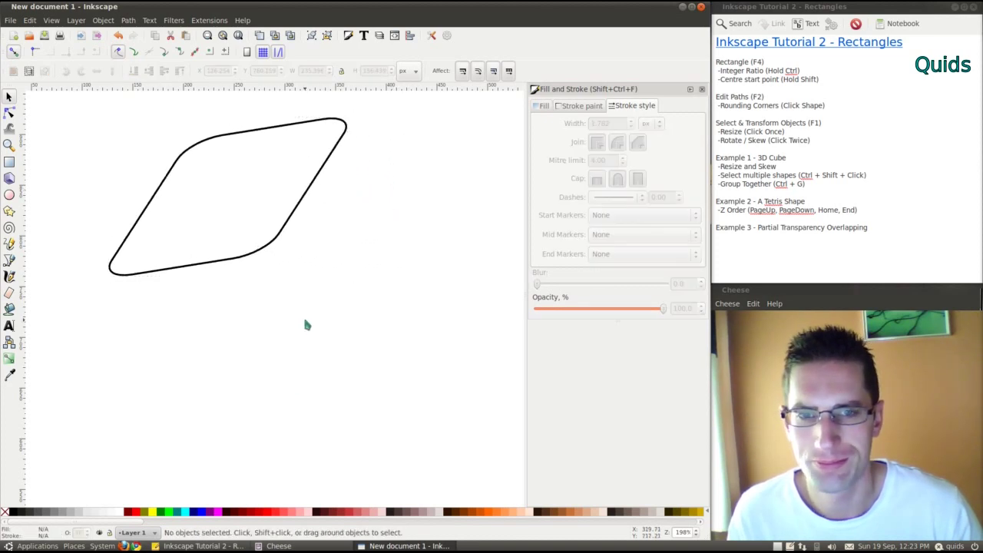
{"action": "left_click", "coordinate": [276, 241]}
{"action": "key", "text": "Escape"}
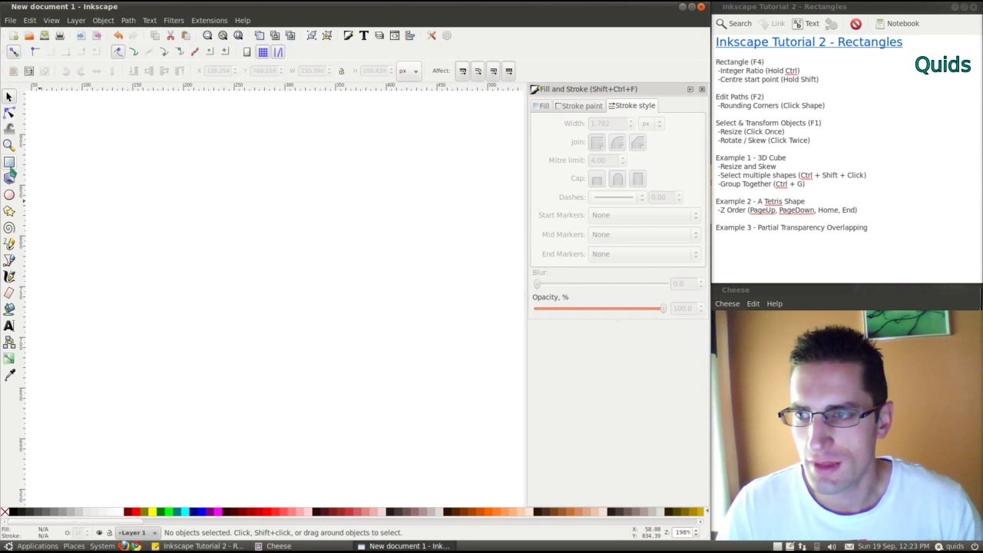
- Draw a new 118.673 × 113.117 px rectangle with square corners and move it lower left
{"action": "left_click", "coordinate": [9, 161]}
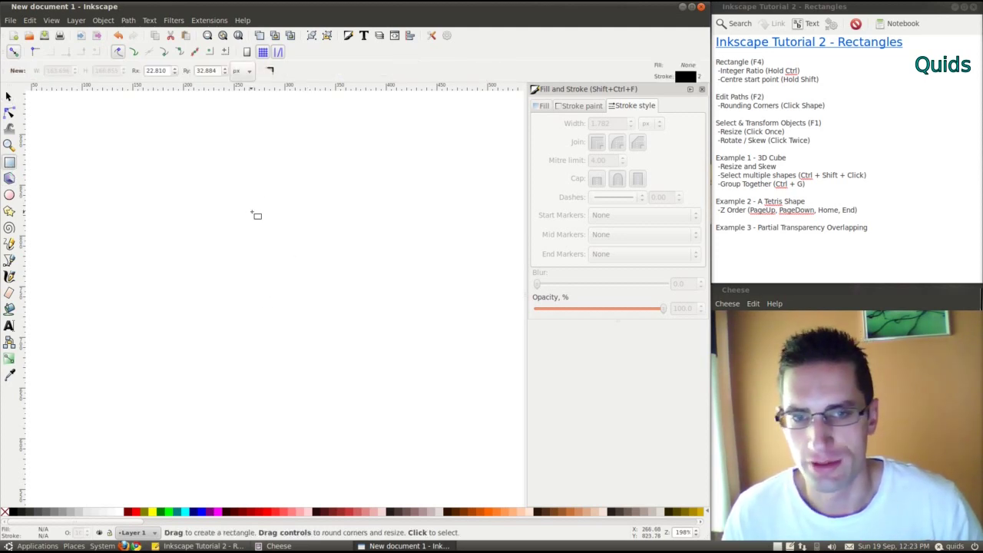
{"action": "mouse_move", "coordinate": [251, 213]}
{"action": "left_mouse_down"}
{"action": "mouse_move", "coordinate": [348, 319]}
{"action": "mouse_move", "coordinate": [368, 326]}
{"action": "left_mouse_up"}
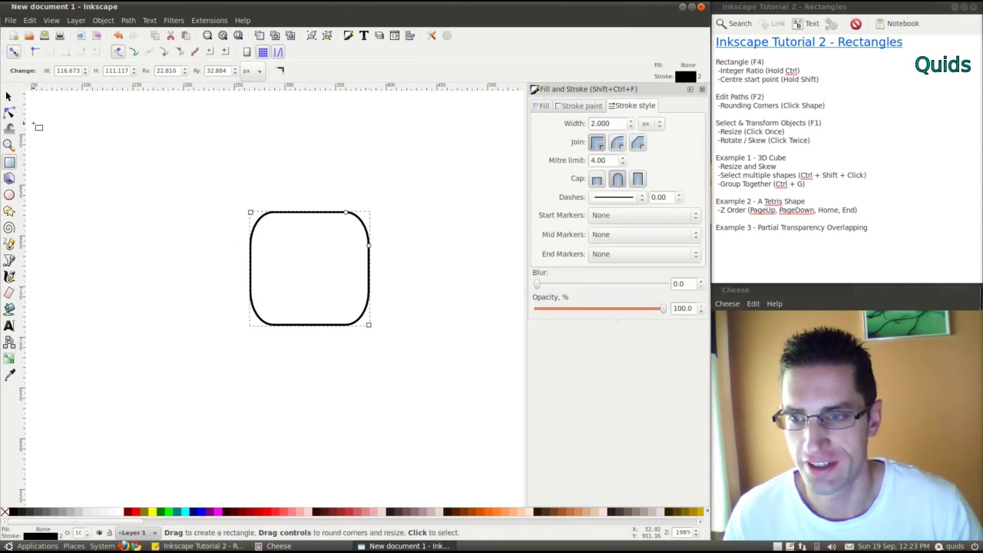
{"action": "left_click", "coordinate": [7, 96]}
{"action": "left_click", "coordinate": [9, 113]}
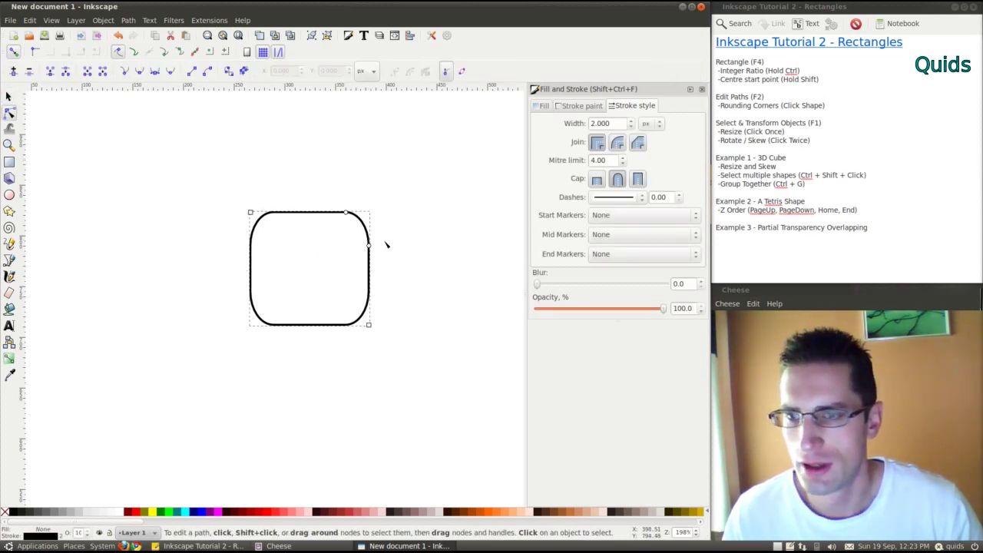
{"action": "left_click_drag", "start_coordinate": [369, 247], "coordinate": [371, 210]}
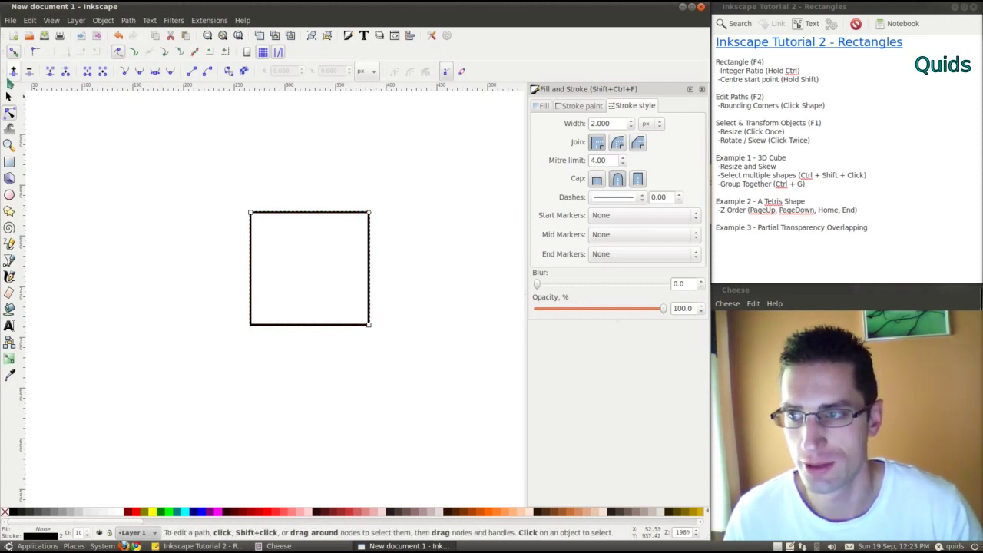
{"action": "left_click", "coordinate": [9, 98]}
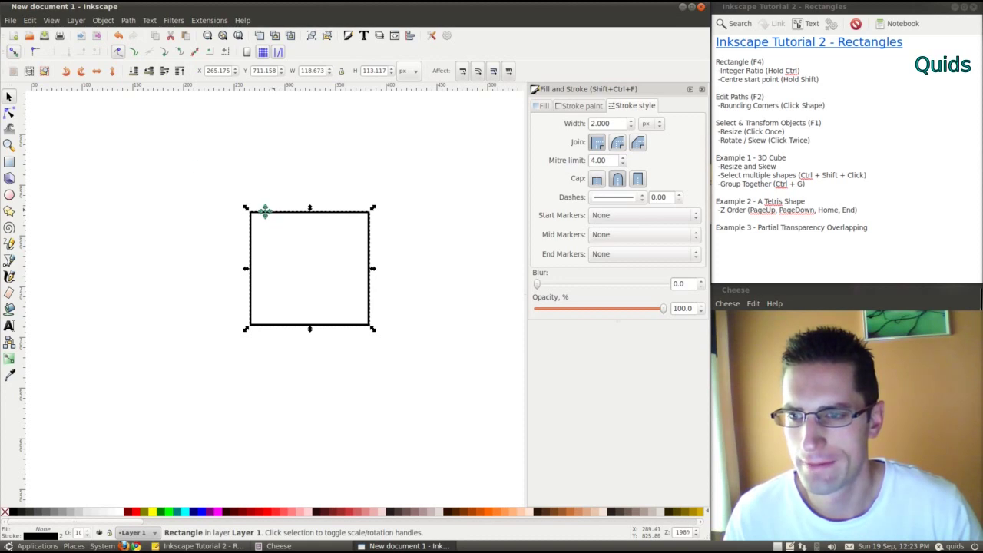
{"action": "left_click_drag", "start_coordinate": [263, 211], "coordinate": [149, 281]}
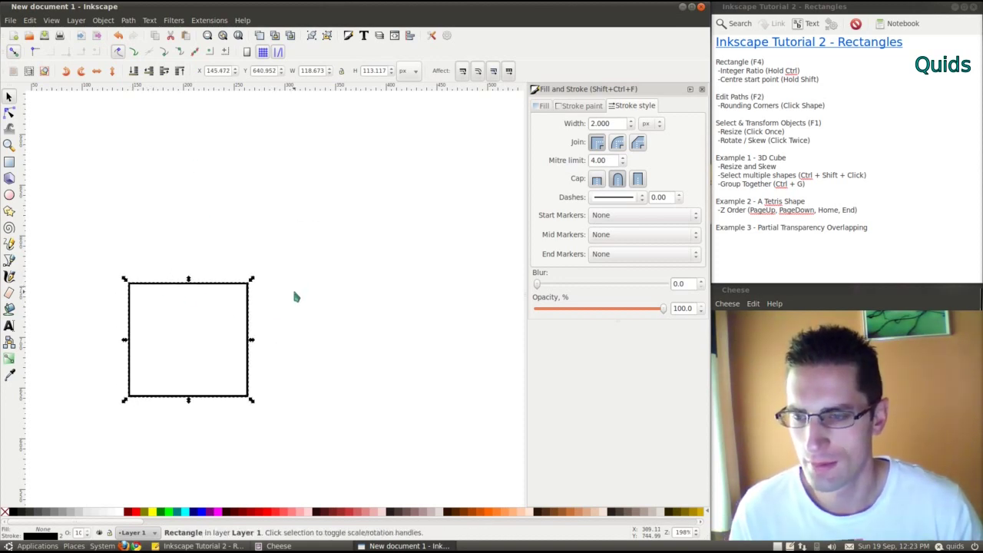
- Set the square's stroke to a dark blue using the HSL hue, saturation and lightness sliders
{"action": "left_click", "coordinate": [582, 111]}
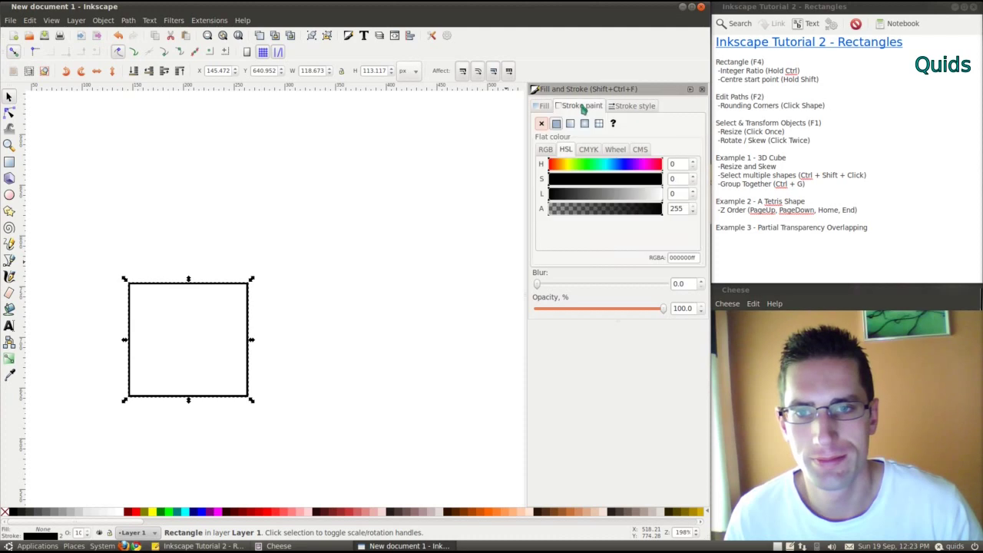
{"action": "left_click", "coordinate": [604, 167]}
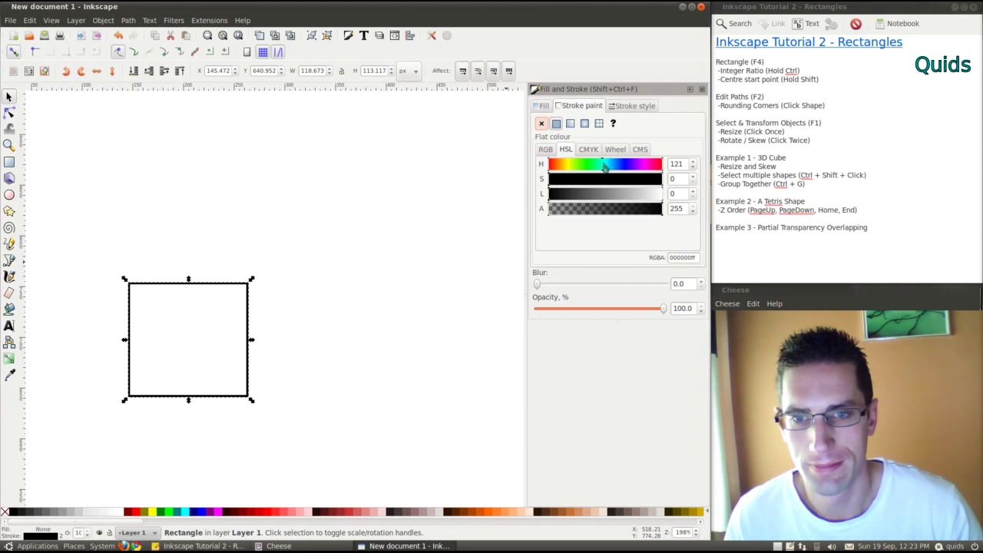
{"action": "left_click", "coordinate": [603, 179]}
{"action": "left_click", "coordinate": [601, 193]}
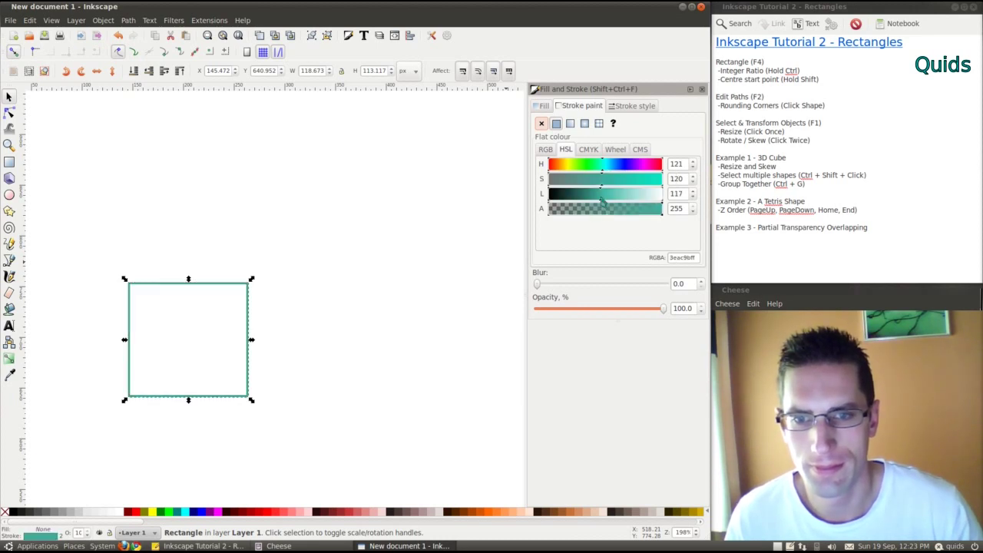
{"action": "left_click", "coordinate": [606, 194]}
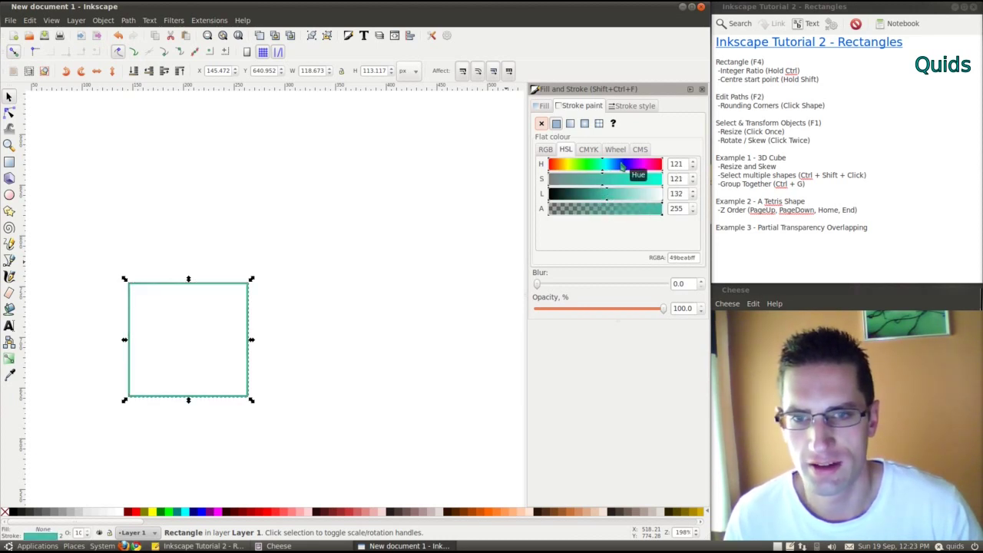
{"action": "left_click", "coordinate": [620, 165]}
{"action": "left_click", "coordinate": [624, 164]}
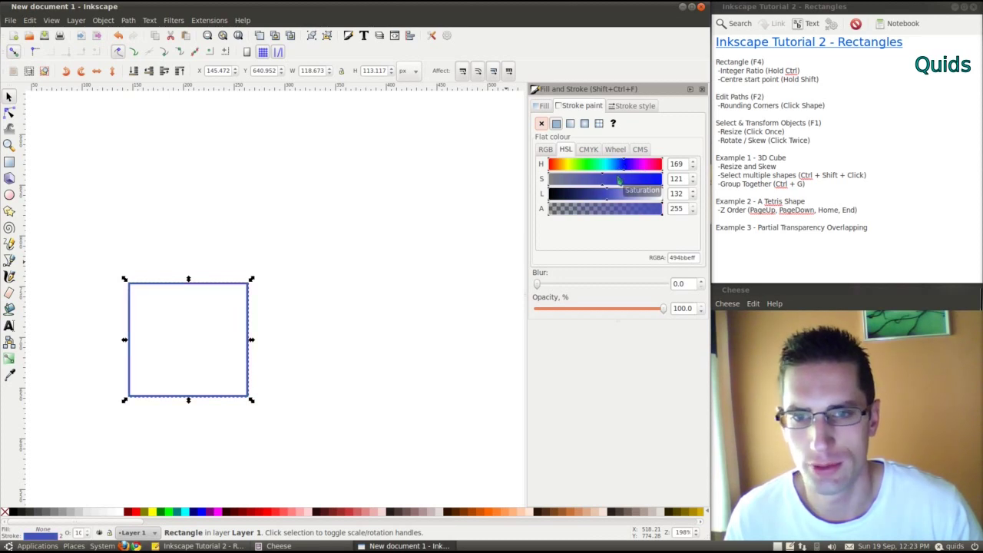
{"action": "left_click", "coordinate": [633, 179]}
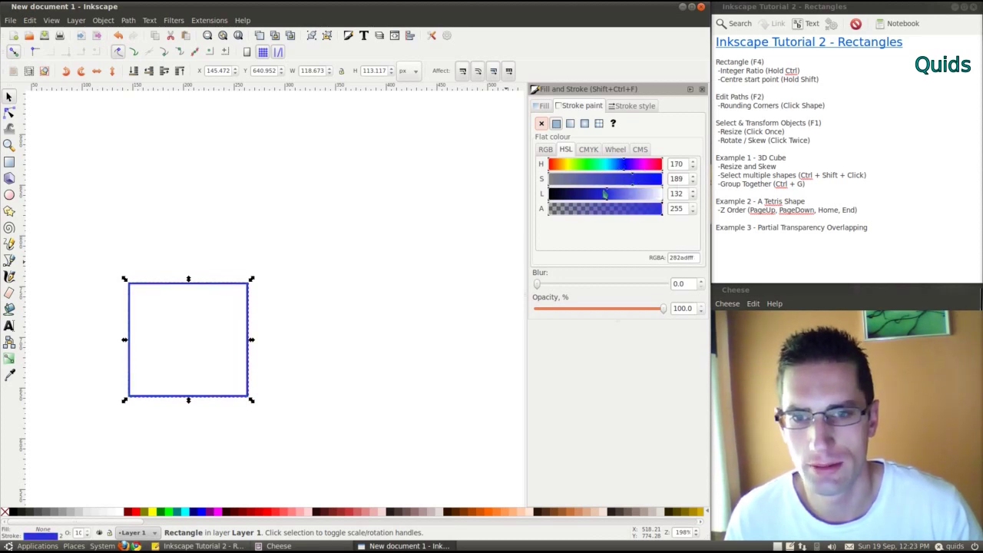
{"action": "left_click", "coordinate": [601, 193]}
- Give the square a flat bright cyan fill (00f9d5ff) and preview it deselected
{"action": "left_click", "coordinate": [544, 106]}
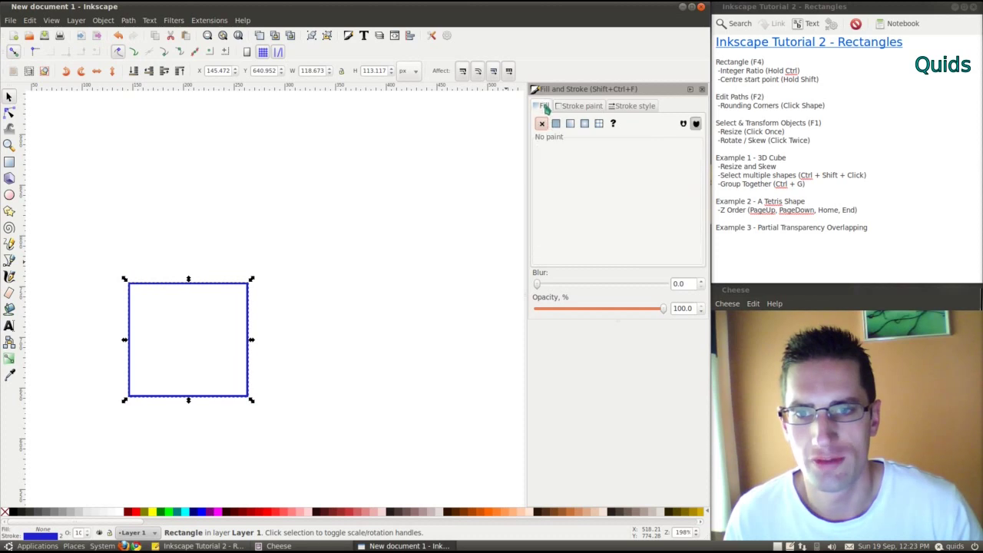
{"action": "left_click", "coordinate": [555, 125]}
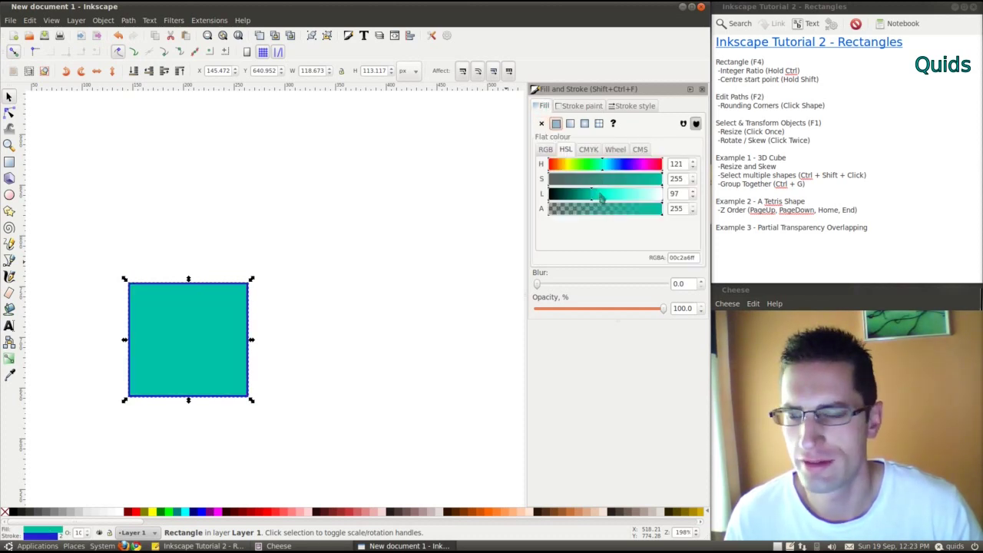
{"action": "left_click", "coordinate": [603, 195]}
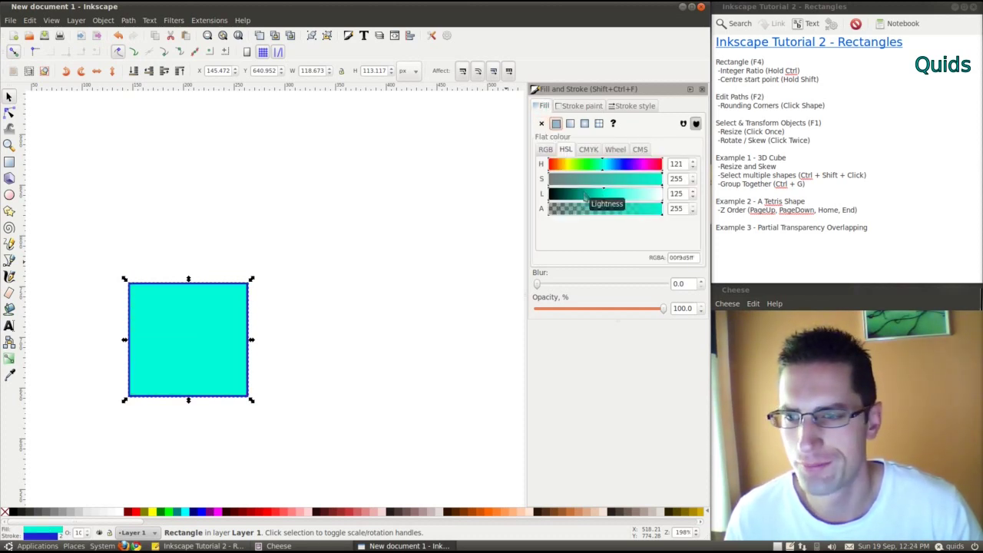
{"action": "left_click", "coordinate": [252, 372]}
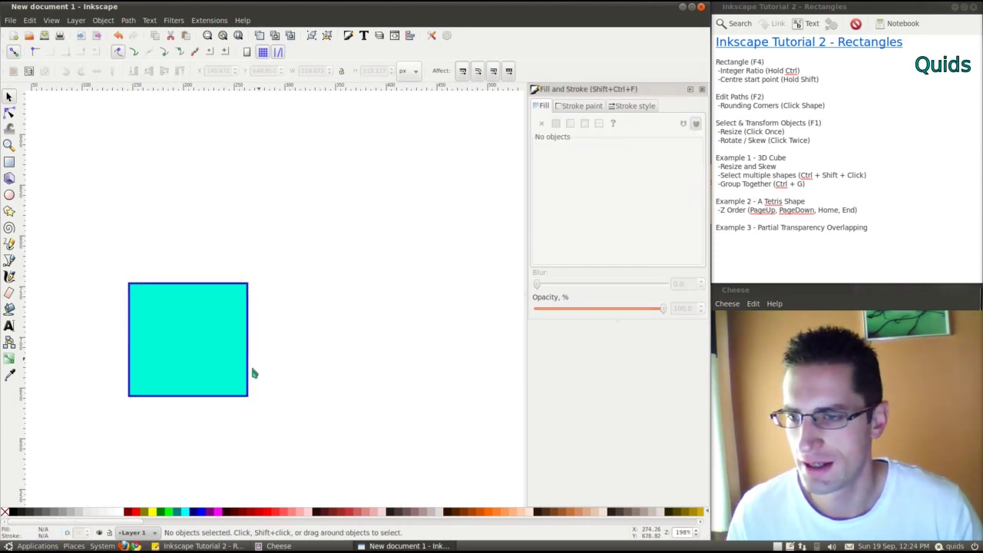
{"action": "left_click", "coordinate": [244, 347]}
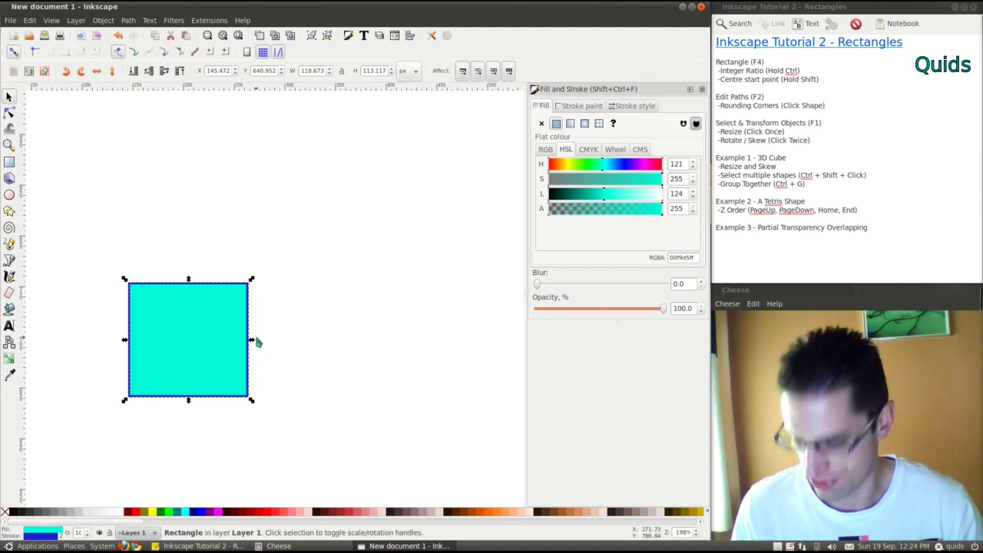
{"action": "left_click", "coordinate": [323, 309]}
- Paste a copy against the square's right edge, narrow it to 66.650 px and skew it upward
{"action": "key", "text": "ctrl+v"}
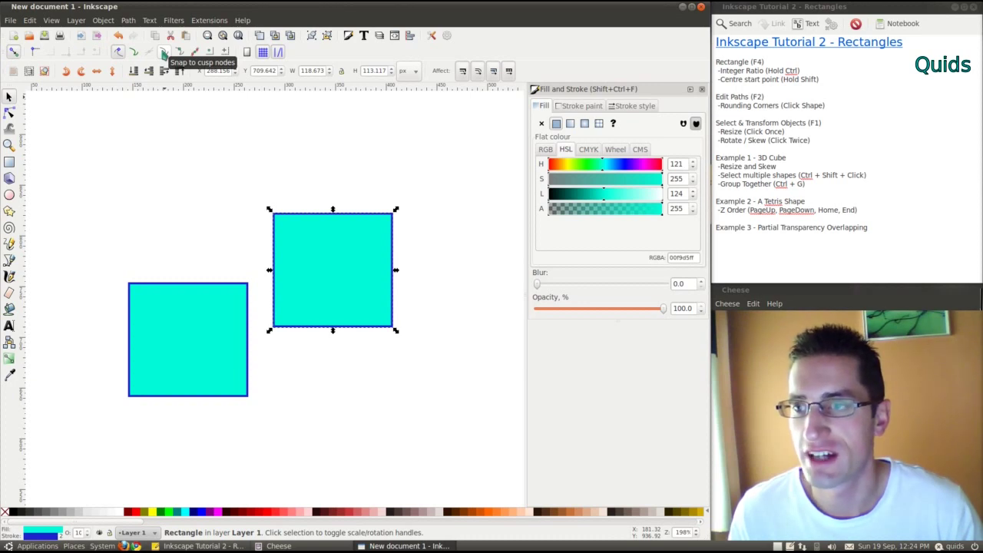
{"action": "left_click_drag", "start_coordinate": [330, 272], "coordinate": [310, 339]}
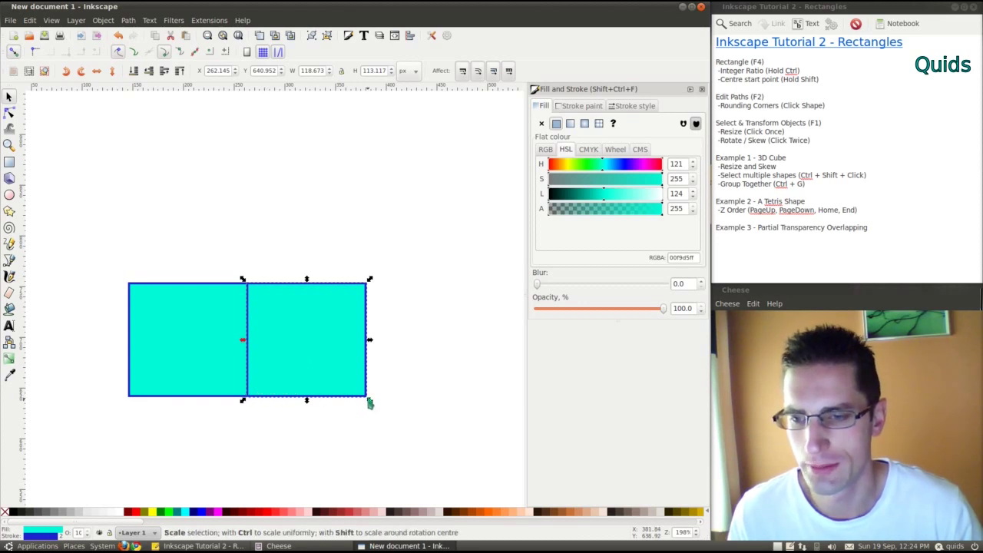
{"action": "left_click_drag", "start_coordinate": [369, 339], "coordinate": [306, 284]}
{"action": "left_click", "coordinate": [318, 343]}
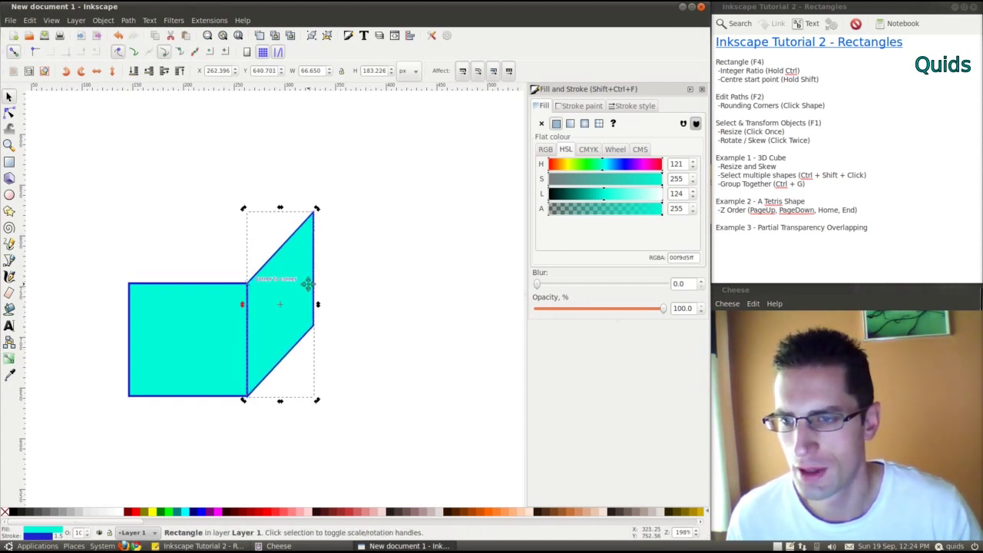
{"action": "left_click", "coordinate": [411, 218]}
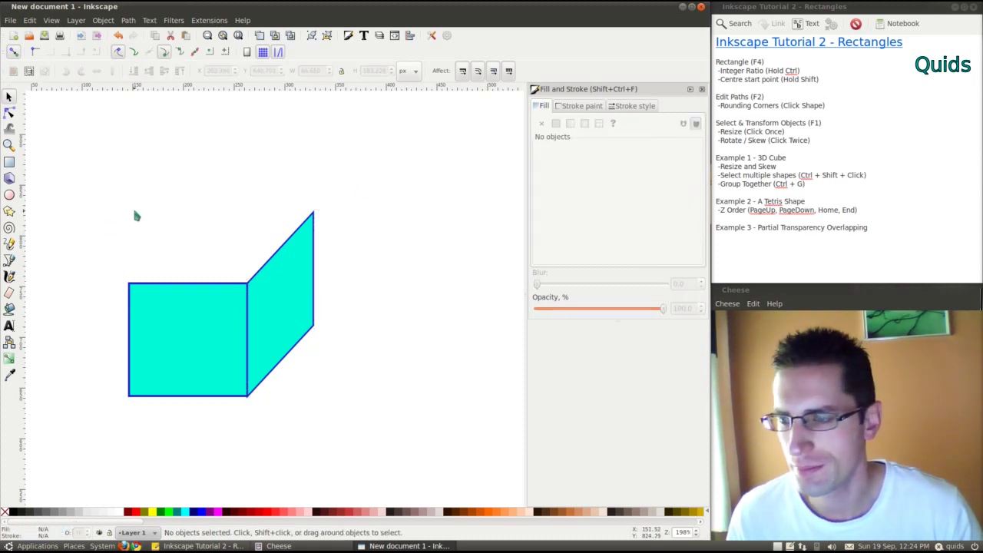
- Copy the front square onto its top edge, flatten and widen it, and skew it into a parallelogram
{"action": "left_click", "coordinate": [192, 307]}
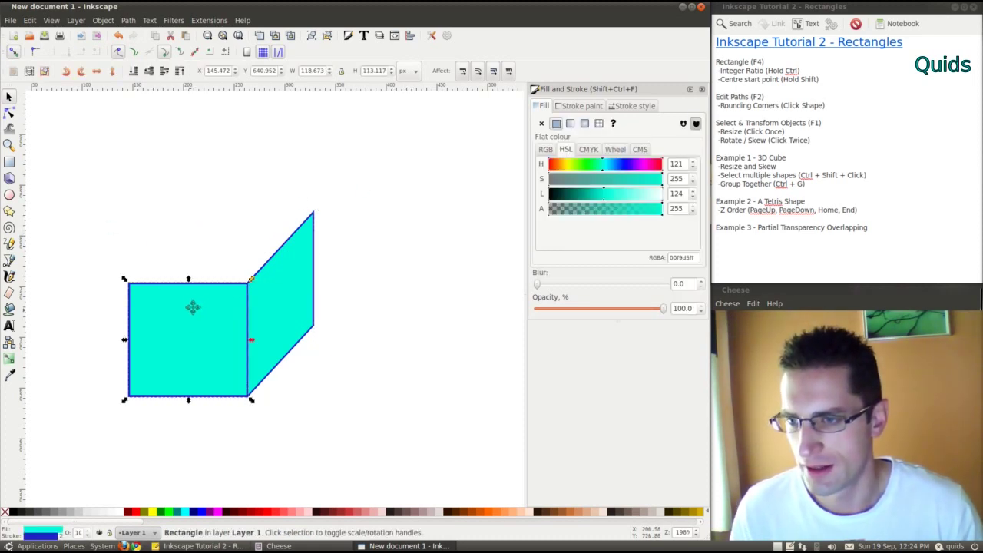
{"action": "key", "text": "ctrl+c"}
{"action": "key", "text": "ctrl+v"}
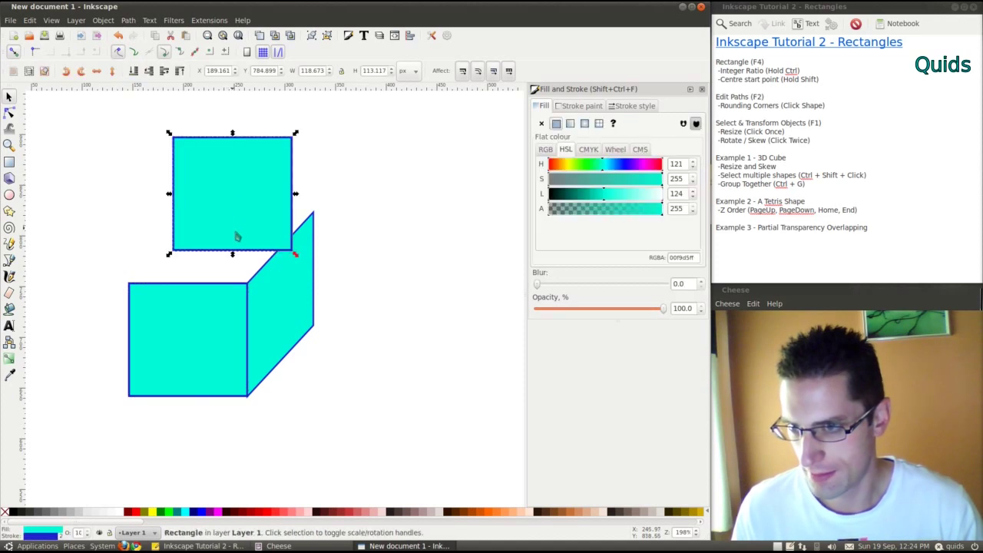
{"action": "left_click_drag", "start_coordinate": [236, 233], "coordinate": [204, 227]}
{"action": "left_click_drag", "start_coordinate": [189, 166], "coordinate": [198, 206]}
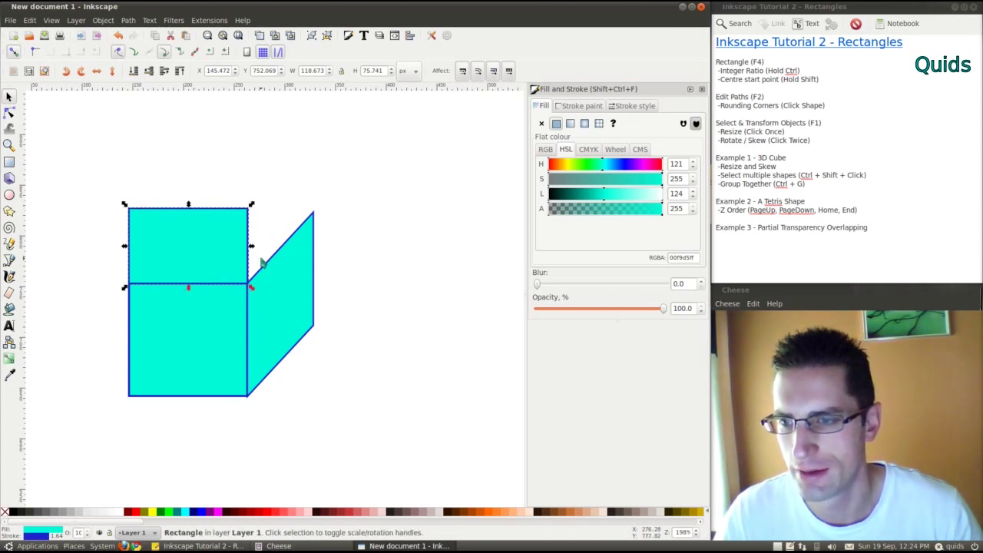
{"action": "left_click_drag", "start_coordinate": [249, 246], "coordinate": [315, 245]}
{"action": "left_click", "coordinate": [221, 207]}
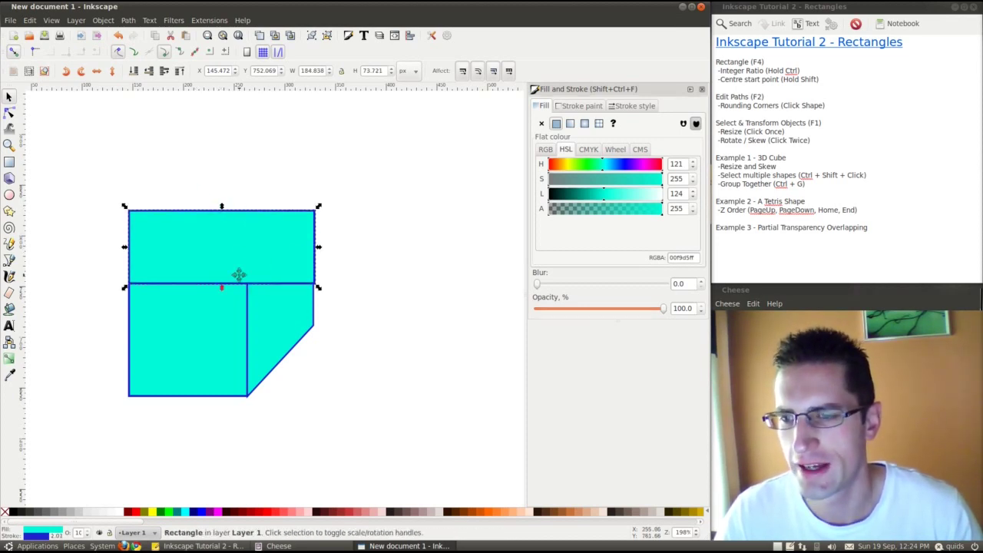
{"action": "left_click_drag", "start_coordinate": [222, 283], "coordinate": [184, 287]}
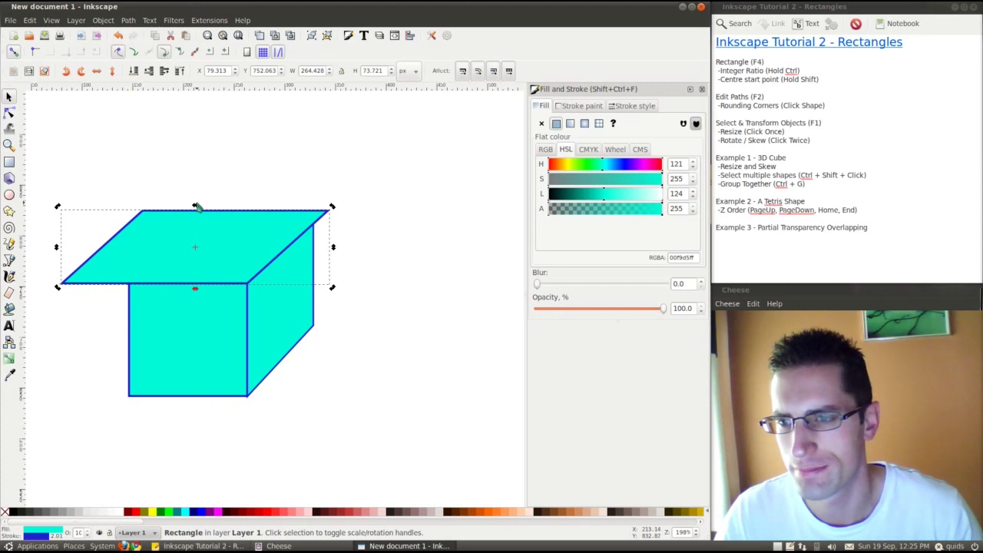
- Fine-tune the top face's edges and slant to fit the cube, then select all faces
{"action": "left_click_drag", "start_coordinate": [59, 208], "coordinate": [128, 212]}
{"action": "left_click_drag", "start_coordinate": [333, 246], "coordinate": [324, 250]}
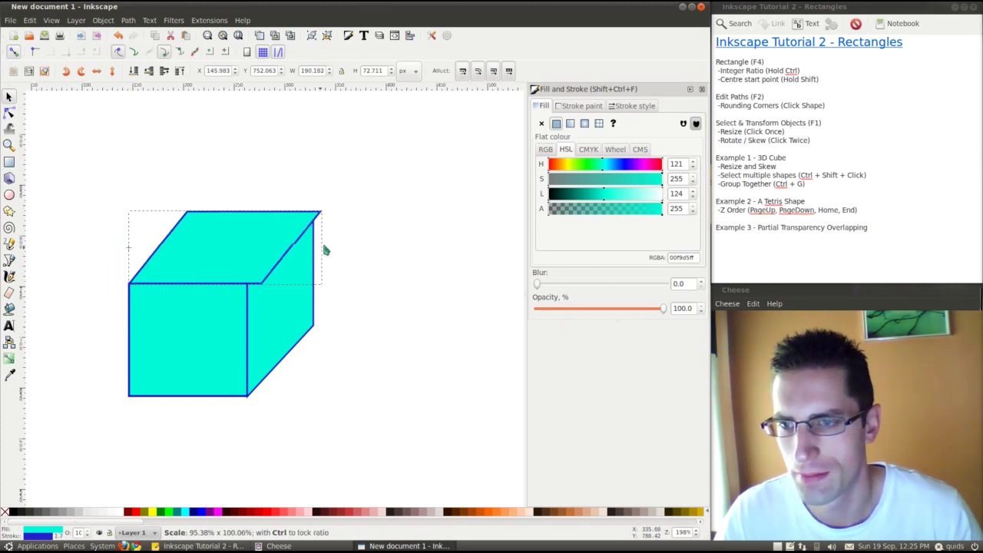
{"action": "left_click", "coordinate": [225, 240]}
{"action": "left_click_drag", "start_coordinate": [221, 286], "coordinate": [211, 287]}
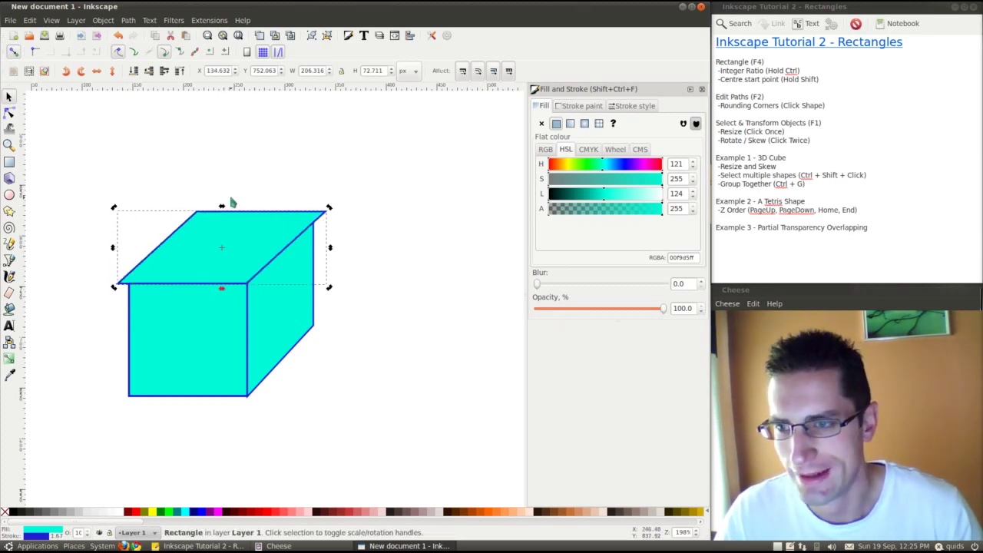
{"action": "left_click", "coordinate": [224, 220]}
{"action": "left_click_drag", "start_coordinate": [114, 247], "coordinate": [121, 247]}
{"action": "left_click_drag", "start_coordinate": [329, 247], "coordinate": [314, 244]}
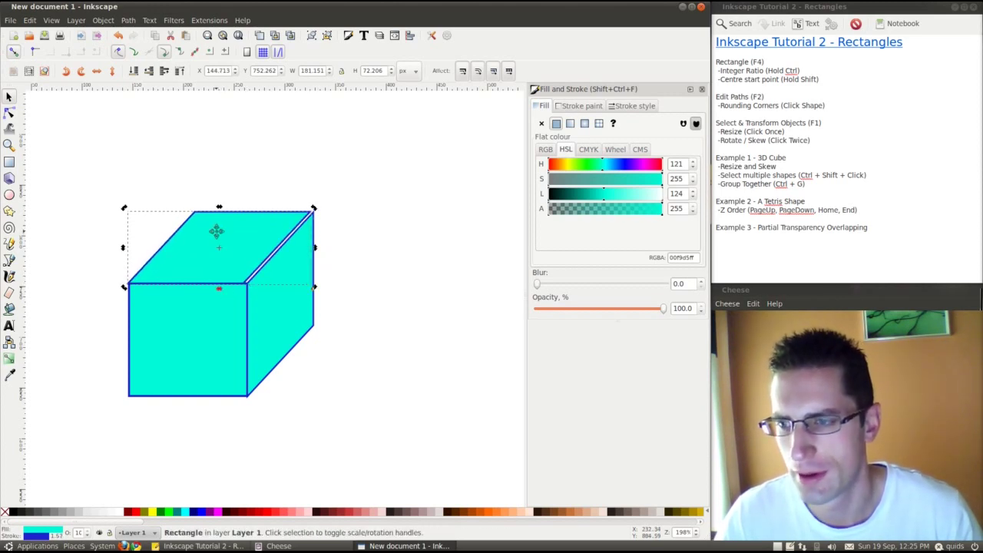
{"action": "left_click", "coordinate": [122, 240]}
{"action": "left_click_drag", "start_coordinate": [369, 454], "coordinate": [89, 162]}
- Set the right face's stroke width to 3 px, then to 2 px
{"action": "left_click", "coordinate": [644, 105]}
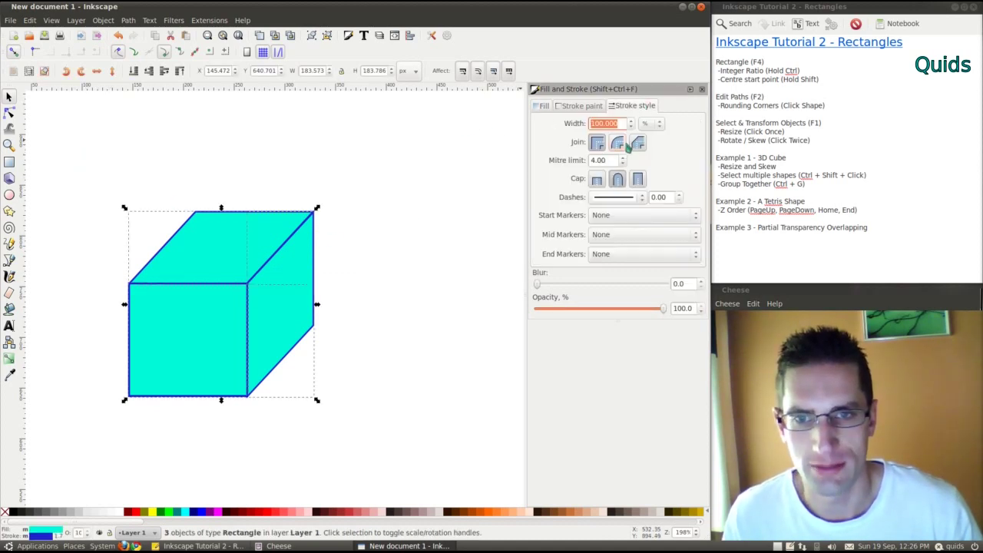
{"action": "left_click", "coordinate": [298, 259]}
{"action": "left_click", "coordinate": [623, 123]}
{"action": "left_click_drag", "start_coordinate": [622, 123], "coordinate": [551, 115]}
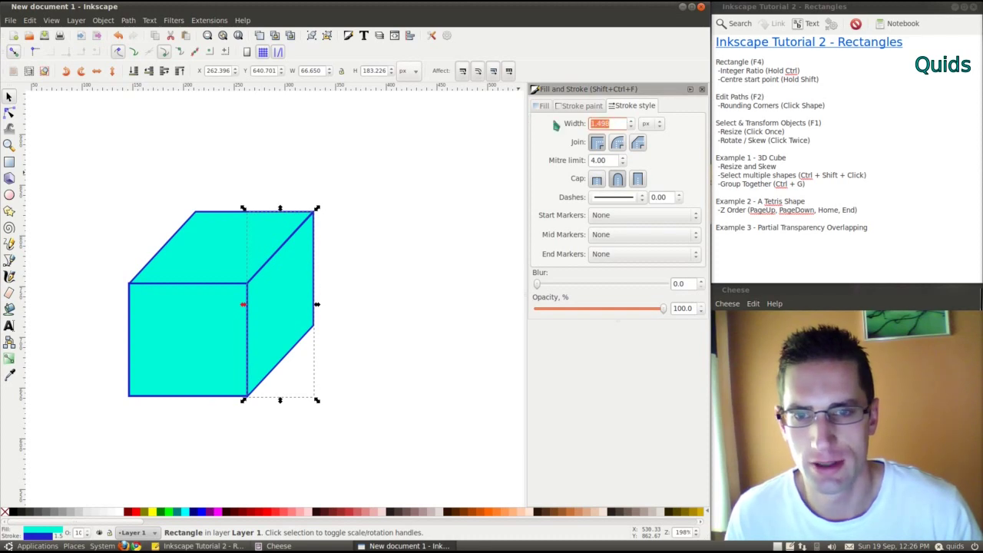
{"action": "type", "text": "3"}
{"action": "key", "text": "Return"}
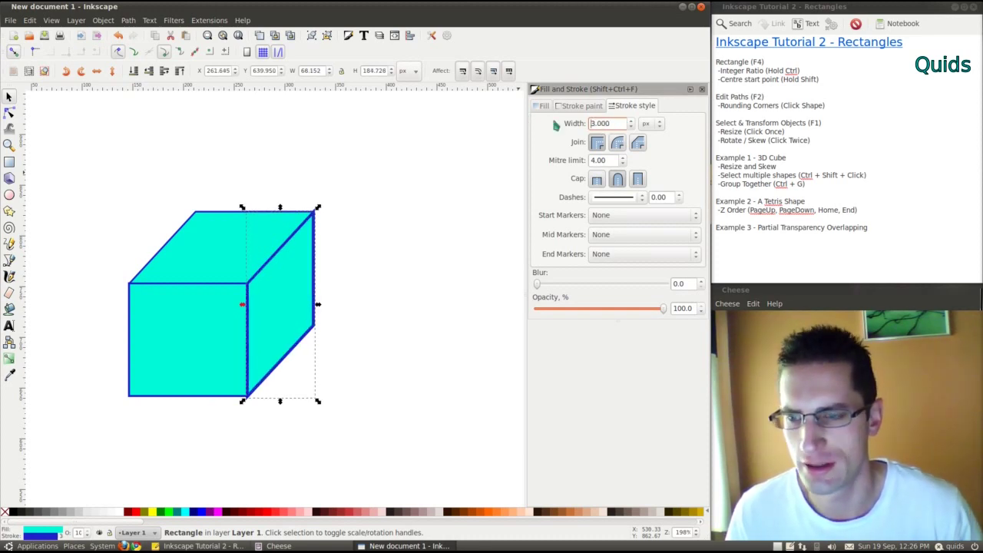
{"action": "type", "text": "2"}
{"action": "key", "text": "Return"}
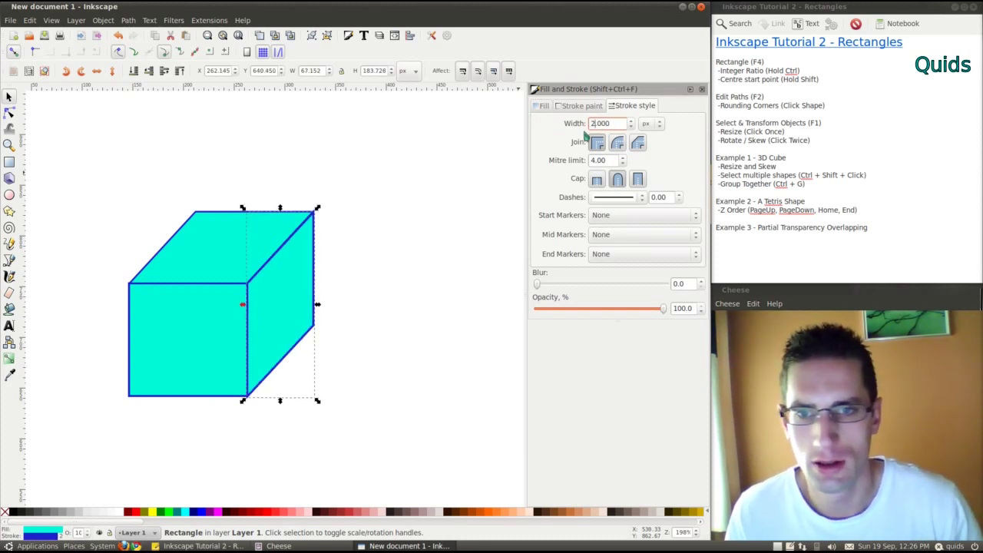
- Set the top face's stroke width to 2 px
{"action": "left_click", "coordinate": [212, 245]}
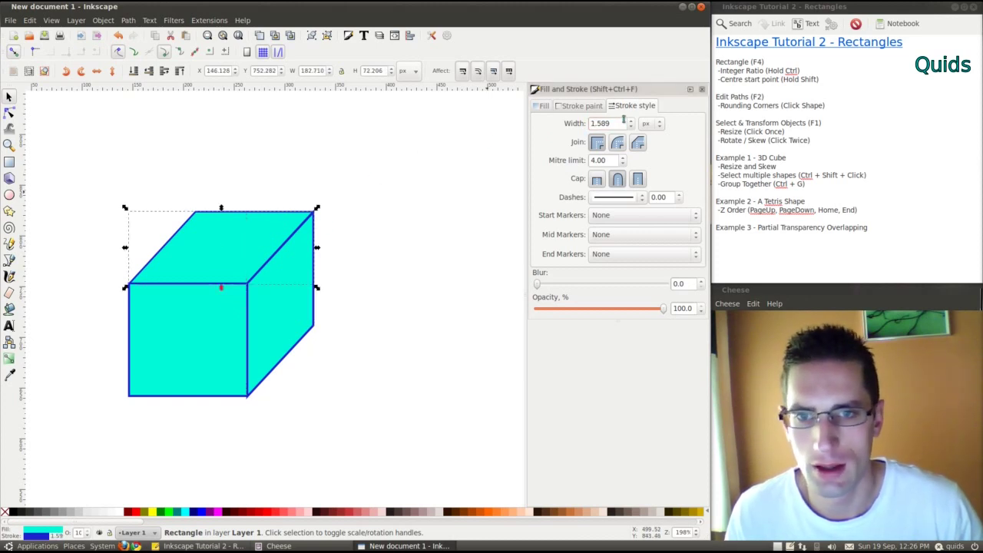
{"action": "left_click_drag", "start_coordinate": [623, 119], "coordinate": [499, 113]}
{"action": "type", "text": "2"}
{"action": "key", "text": "Return"}
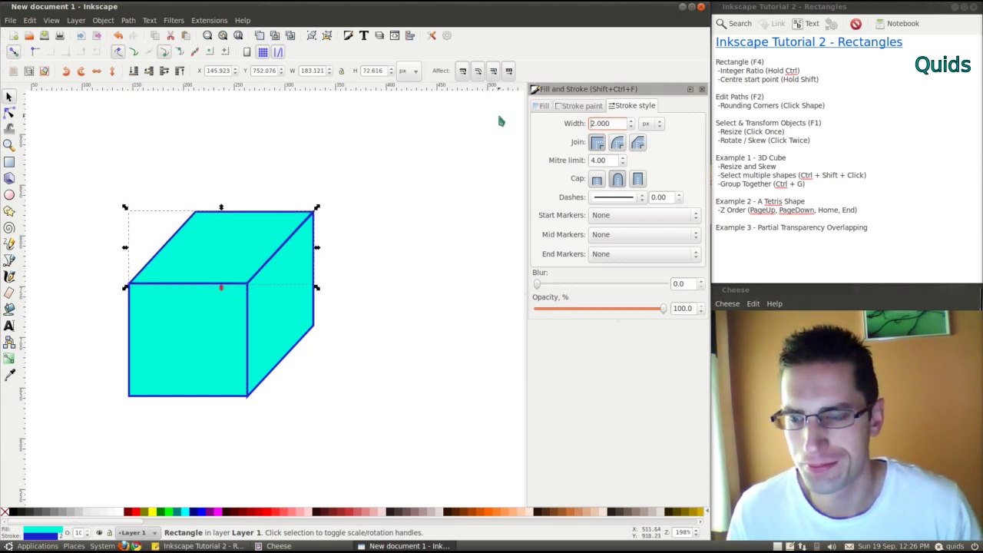
- Raise the top face's fill lightness to 177 for a pale cyan
{"action": "left_click", "coordinate": [394, 218]}
{"action": "left_click", "coordinate": [230, 228]}
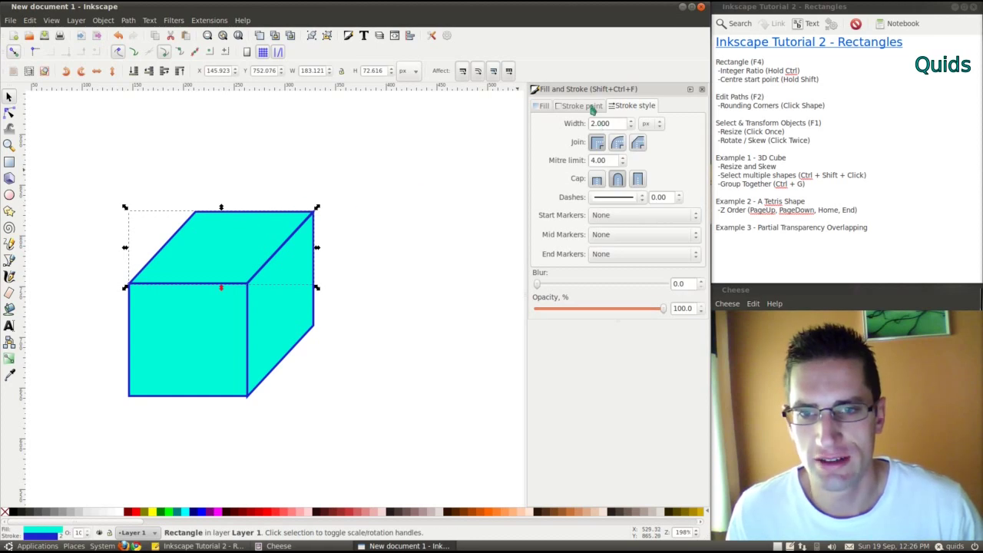
{"action": "left_click", "coordinate": [582, 106]}
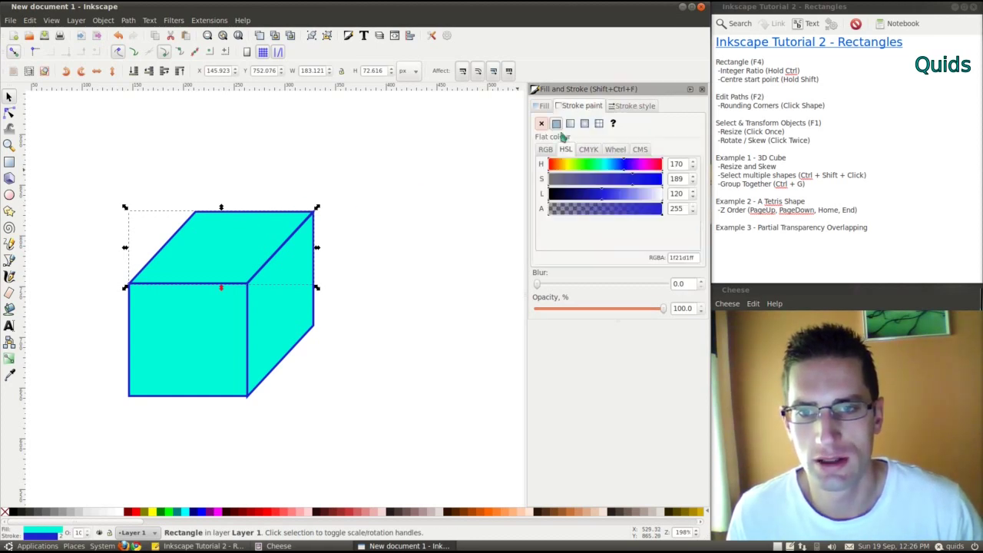
{"action": "left_click", "coordinate": [542, 107]}
{"action": "left_click_drag", "start_coordinate": [604, 199], "coordinate": [630, 193]}
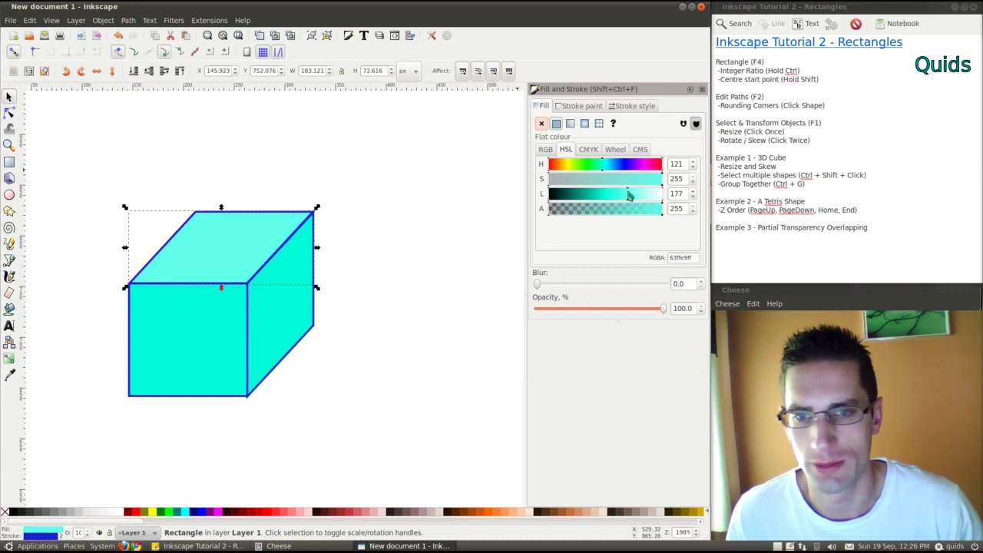
- Lower the right face's fill lightness to 99 for a darker teal
{"action": "left_click", "coordinate": [261, 329]}
{"action": "left_click", "coordinate": [589, 198]}
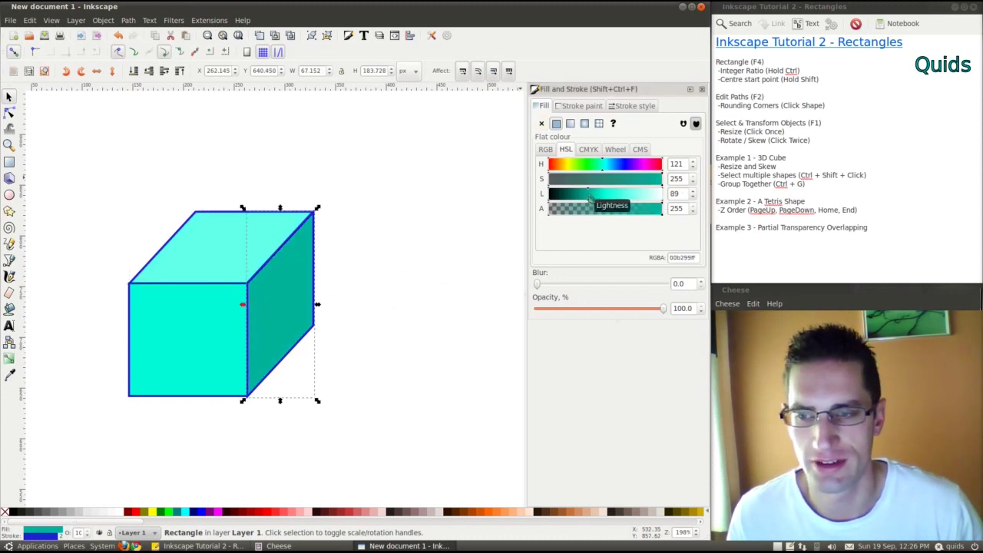
{"action": "left_click_drag", "start_coordinate": [591, 198], "coordinate": [595, 198]}
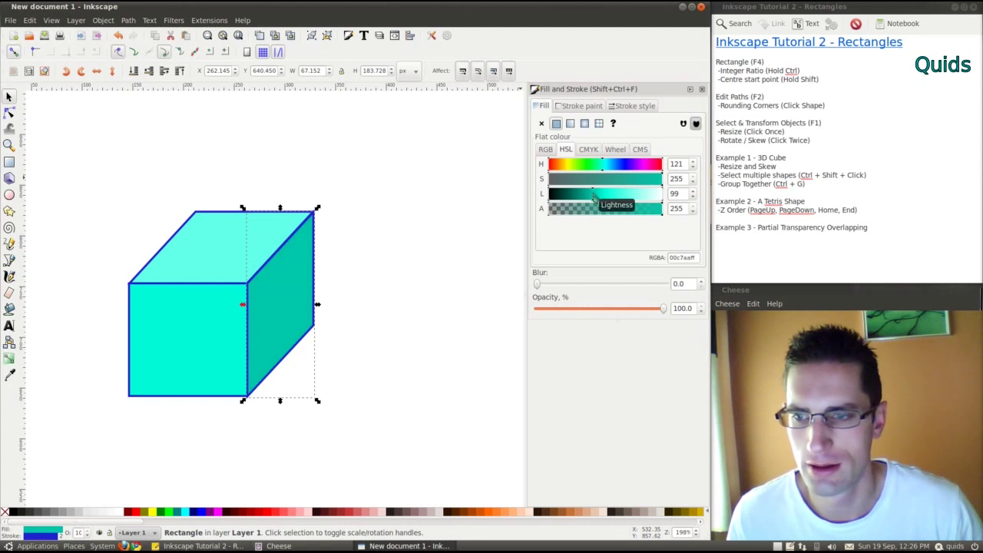
{"action": "left_click", "coordinate": [452, 283]}
{"action": "scroll", "coordinate": [204, 281], "scroll_direction": "down", "scroll_amount": 2}
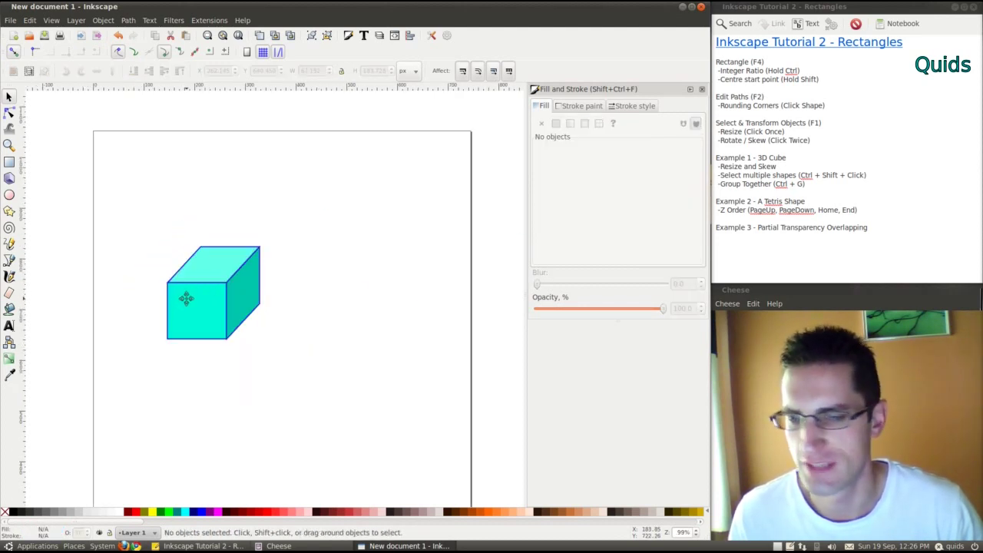
- Select the right, front and top faces and group them with Ctrl+G
{"action": "scroll", "coordinate": [186, 298], "scroll_direction": "up", "scroll_amount": 2}
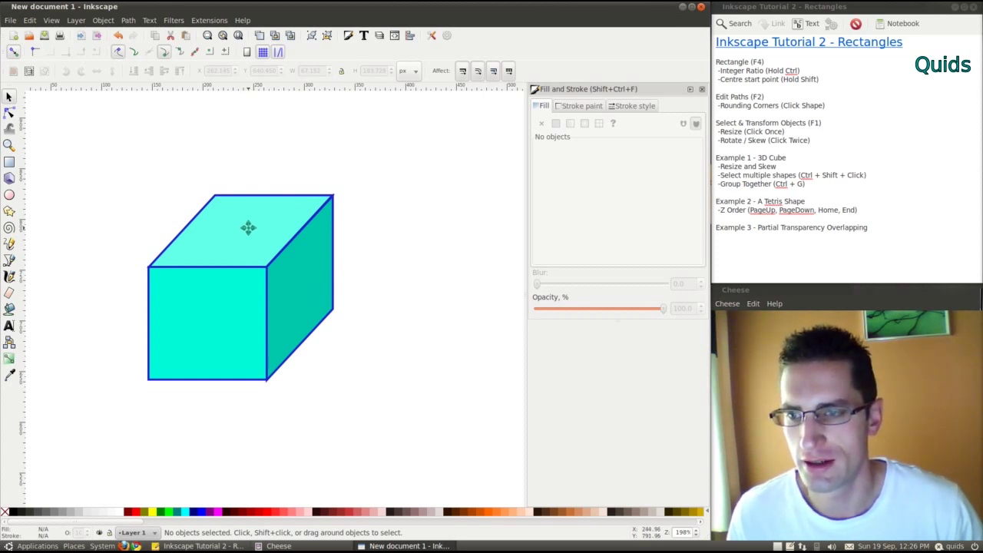
{"action": "left_click_drag", "start_coordinate": [102, 146], "coordinate": [485, 438]}
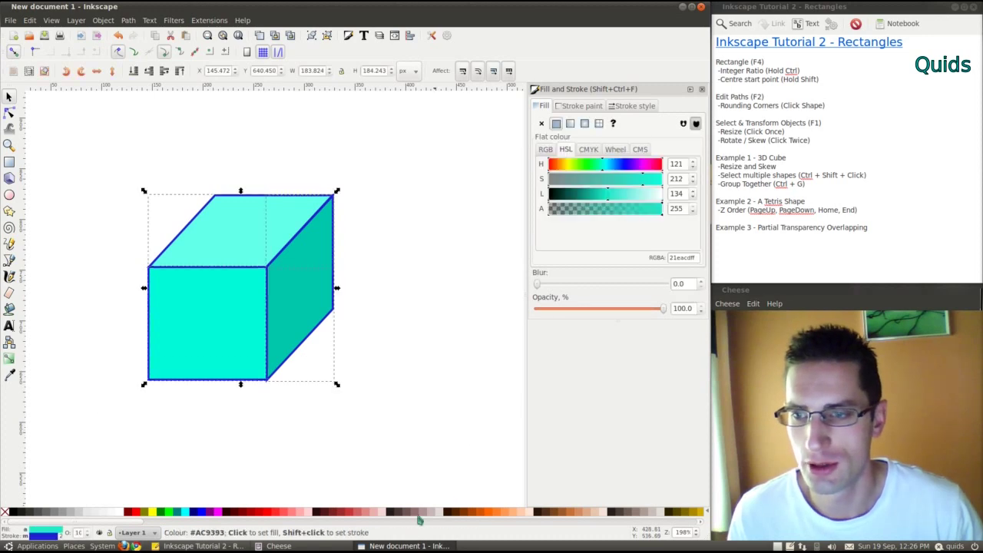
{"action": "left_click", "coordinate": [413, 397]}
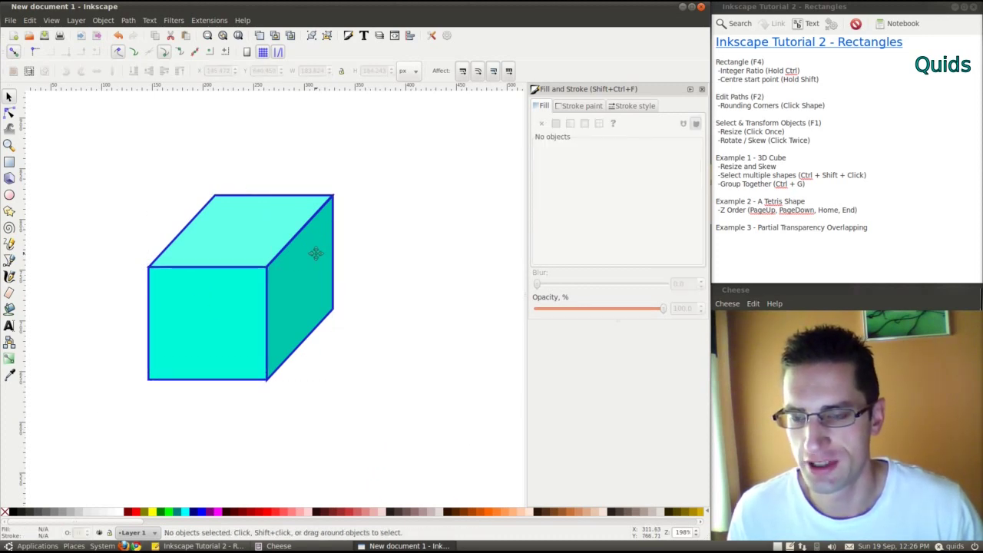
{"action": "left_click", "coordinate": [315, 253]}
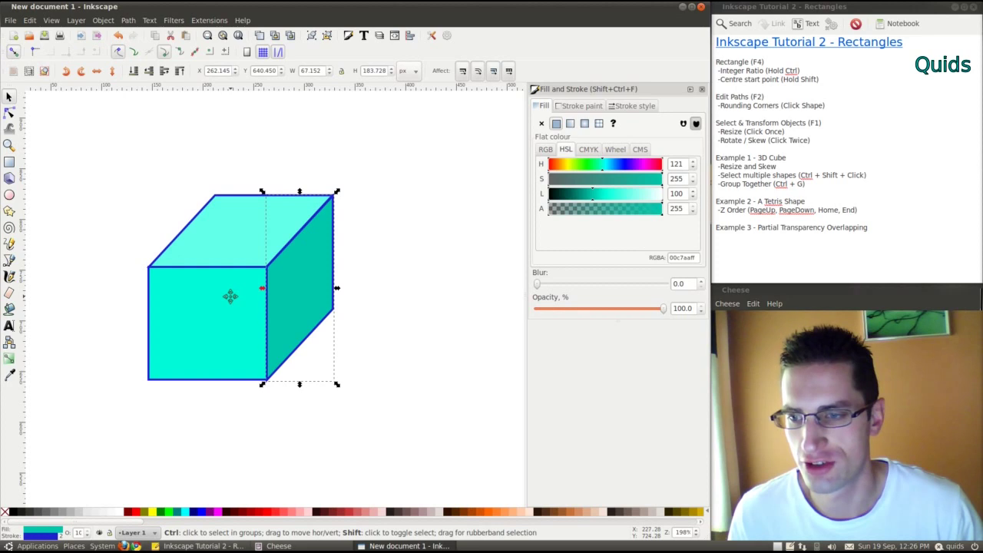
{"action": "left_click", "coordinate": [230, 297], "text": "shift"}
{"action": "left_click", "coordinate": [241, 213], "text": "shift"}
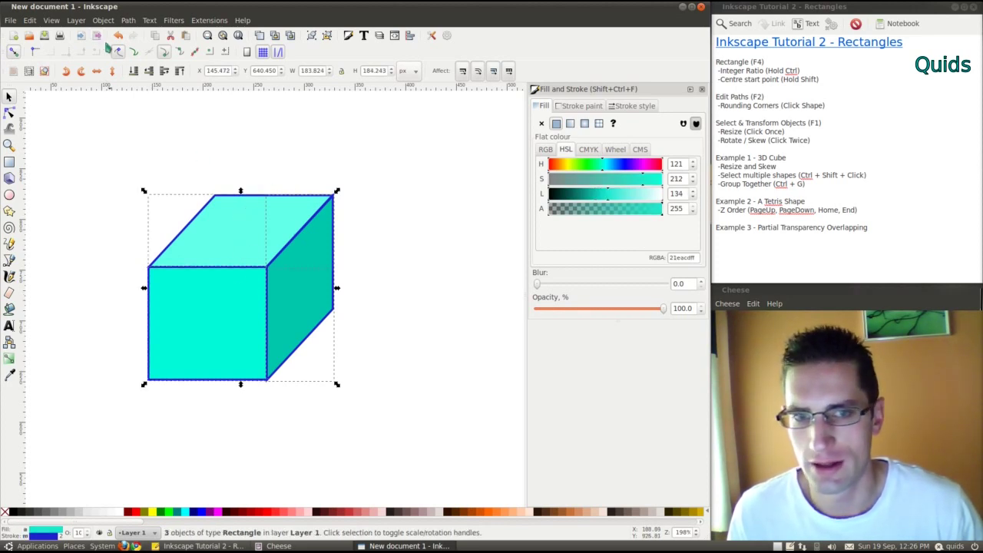
{"action": "key", "text": "ctrl"}
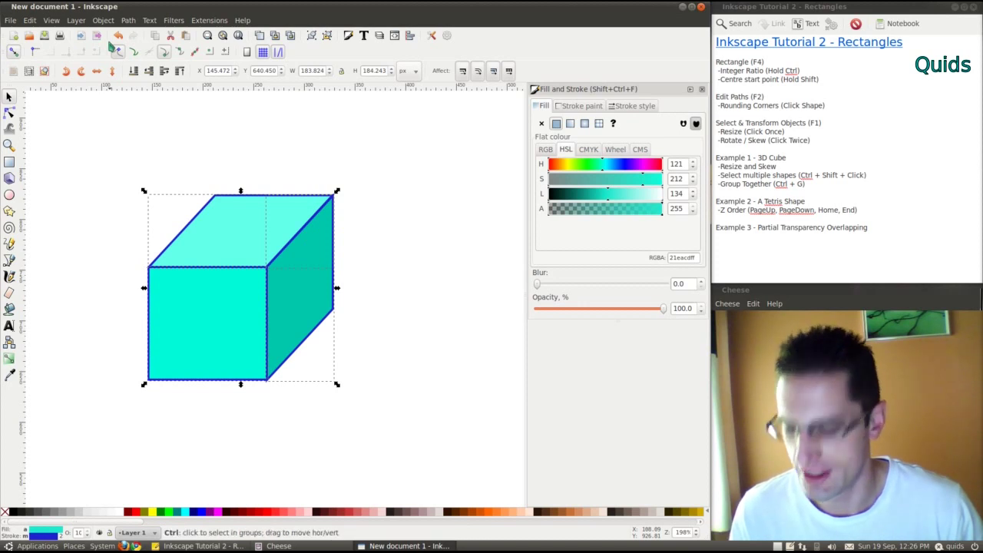
{"action": "key", "text": "ctrl+g"}
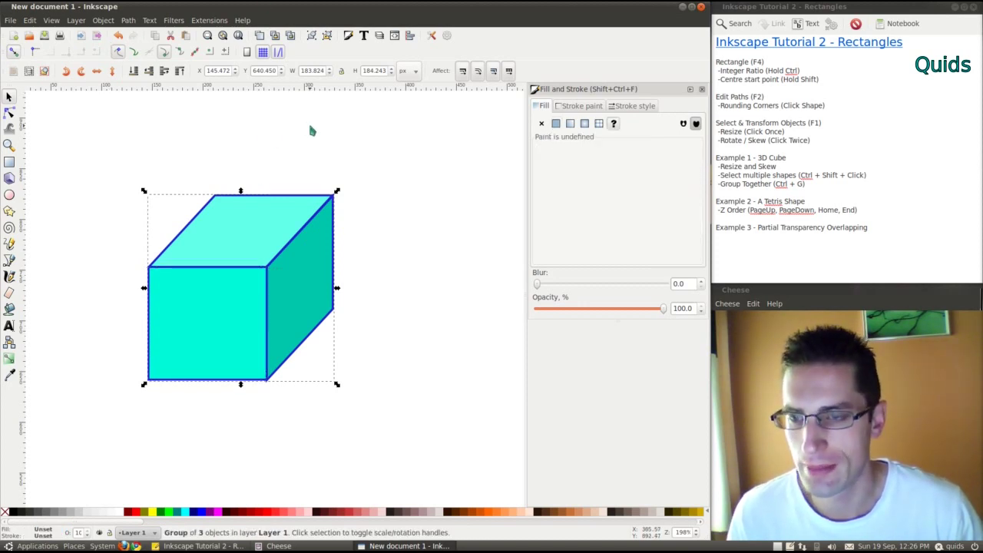
- Try enlarging the cube group, then undo the scaling
{"action": "left_click", "coordinate": [280, 174]}
{"action": "left_click", "coordinate": [254, 213]}
{"action": "left_click_drag", "start_coordinate": [340, 198], "coordinate": [360, 130]}
{"action": "key", "text": "ctrl+z"}
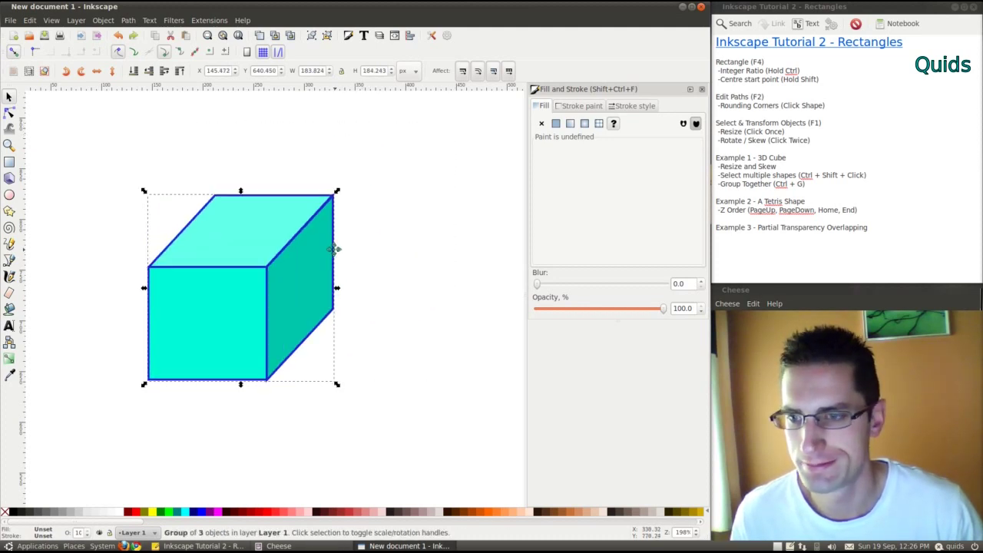
{"action": "scroll", "coordinate": [329, 252], "scroll_direction": "down", "scroll_amount": 2}
- Select the whole cube group on the page
{"action": "scroll", "coordinate": [328, 252], "scroll_direction": "down", "scroll_amount": 2}
{"action": "left_click", "coordinate": [274, 231]}
{"action": "scroll", "coordinate": [326, 244], "scroll_direction": "up", "scroll_amount": 2}
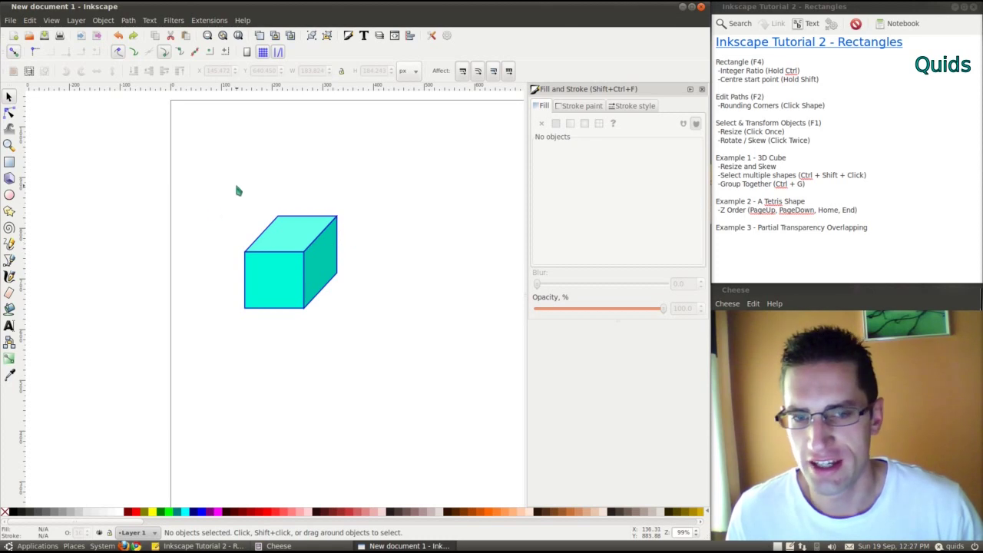
{"action": "left_click_drag", "start_coordinate": [215, 192], "coordinate": [383, 347]}
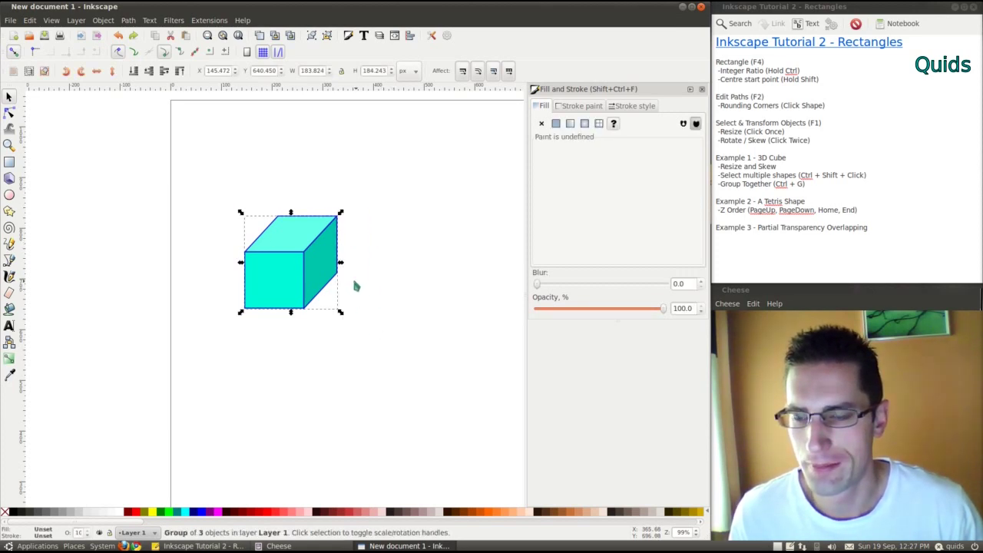
{"action": "key", "text": "ctrl+Right"}
{"action": "key", "text": "ctrl+Right"}
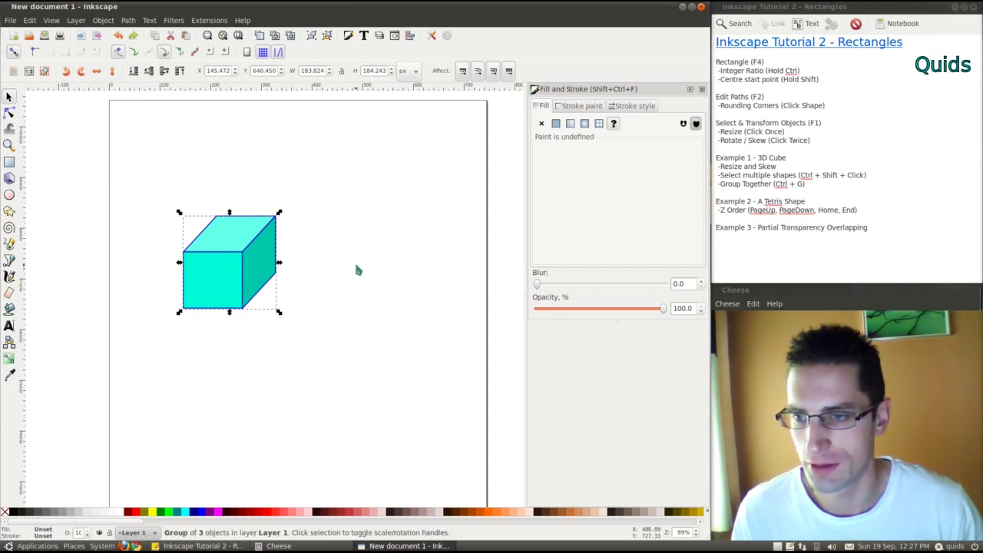
{"action": "left_click", "coordinate": [355, 269]}
{"action": "left_click", "coordinate": [235, 259]}
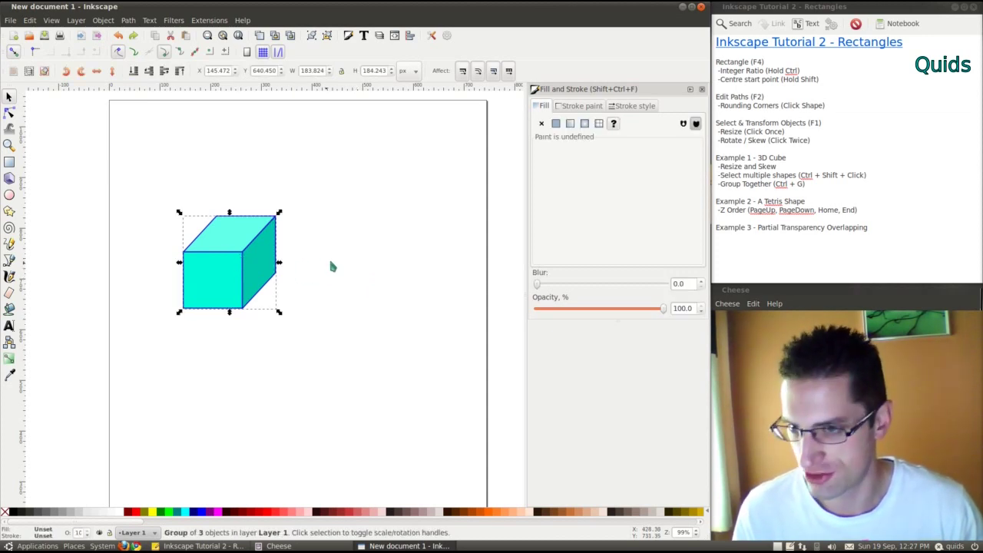
- Paste three cube copies and arrange them with the original into a T shape
{"action": "key", "text": "ctrl+v"}
{"action": "left_click_drag", "start_coordinate": [325, 254], "coordinate": [287, 263]}
{"action": "key", "text": "ctrl+v"}
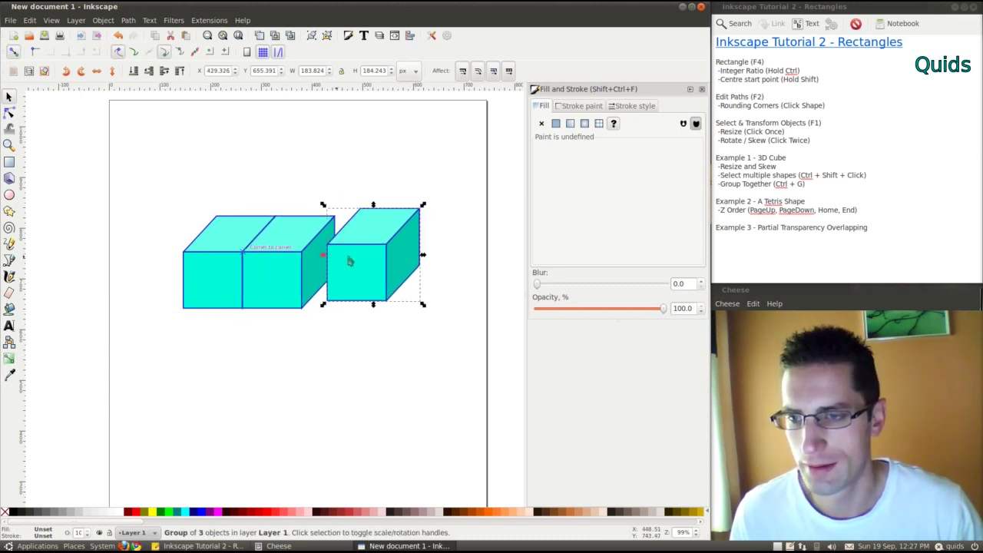
{"action": "left_click_drag", "start_coordinate": [349, 259], "coordinate": [288, 217]}
{"action": "key", "text": "ctrl+v"}
{"action": "left_click", "coordinate": [283, 379]}
{"action": "scroll", "coordinate": [284, 331], "scroll_direction": "down", "scroll_amount": 1}
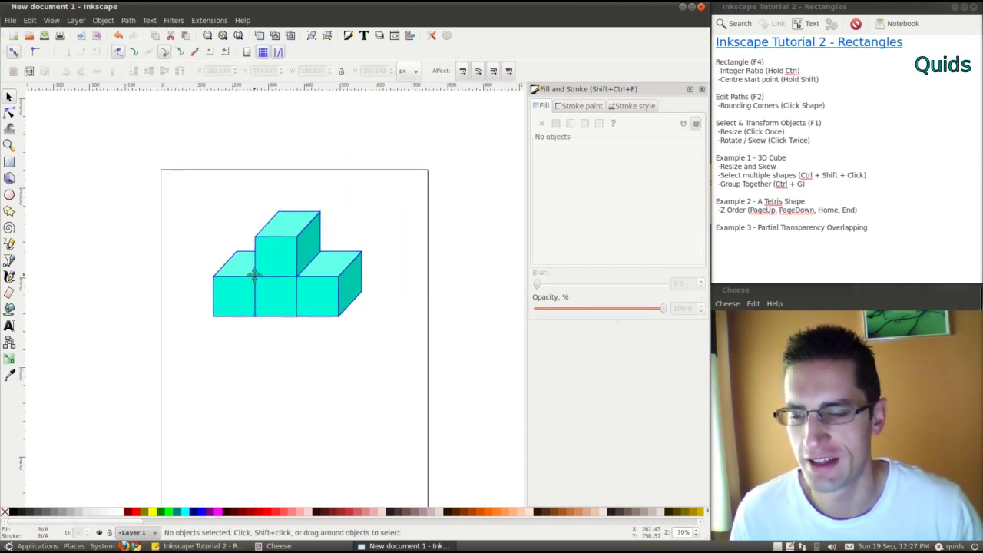
{"action": "scroll", "coordinate": [257, 269], "scroll_direction": "down", "scroll_amount": 3}
{"action": "scroll", "coordinate": [290, 292], "scroll_direction": "up", "scroll_amount": 1}
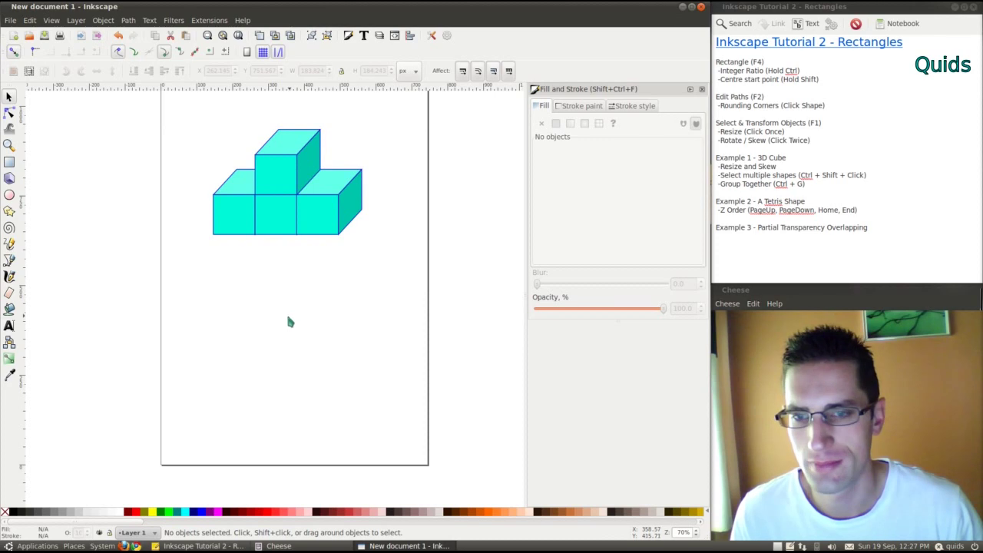
- Paste three more cube copies and stack them into a second zigzag piece
{"action": "key", "text": "ctrl+v"}
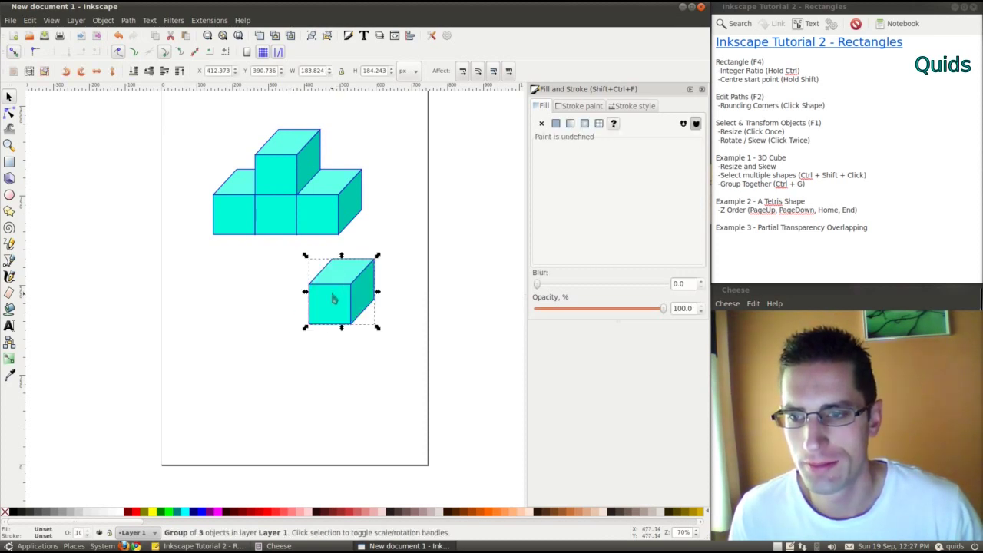
{"action": "mouse_move", "coordinate": [337, 294]}
{"action": "left_mouse_down"}
{"action": "mouse_move", "coordinate": [364, 280]}
{"action": "mouse_move", "coordinate": [345, 316]}
{"action": "mouse_move", "coordinate": [347, 306]}
{"action": "left_mouse_up"}
{"action": "key", "text": "ctrl+v"}
{"action": "key", "text": "ctrl+v"}
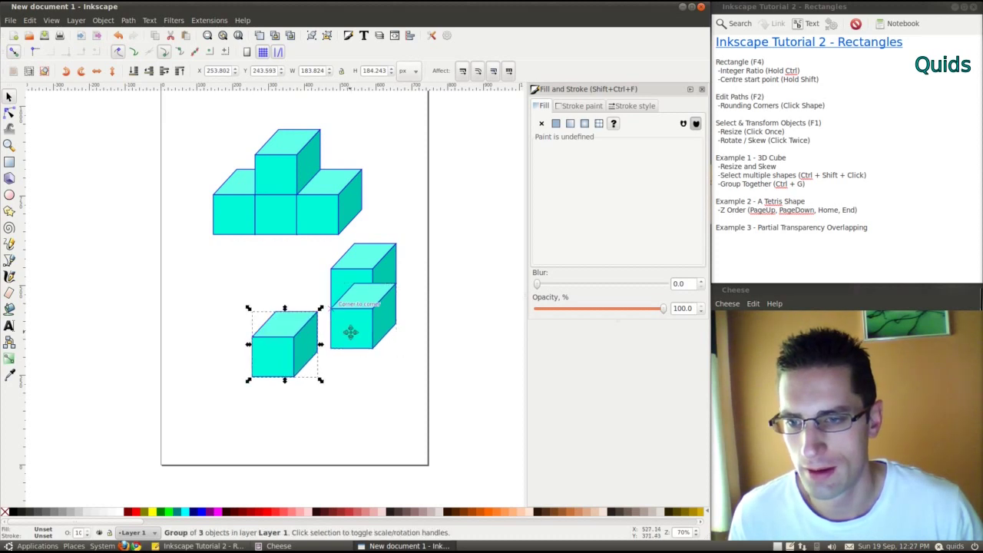
{"action": "left_click_drag", "start_coordinate": [281, 348], "coordinate": [315, 322]}
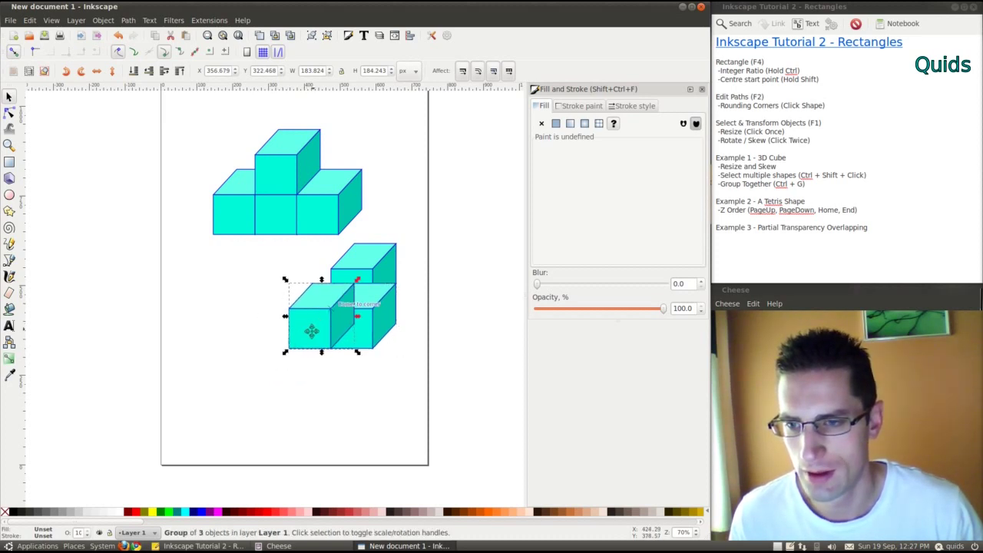
{"action": "key", "text": "ctrl+v"}
{"action": "left_click_drag", "start_coordinate": [306, 381], "coordinate": [326, 357]}
{"action": "left_click", "coordinate": [373, 437]}
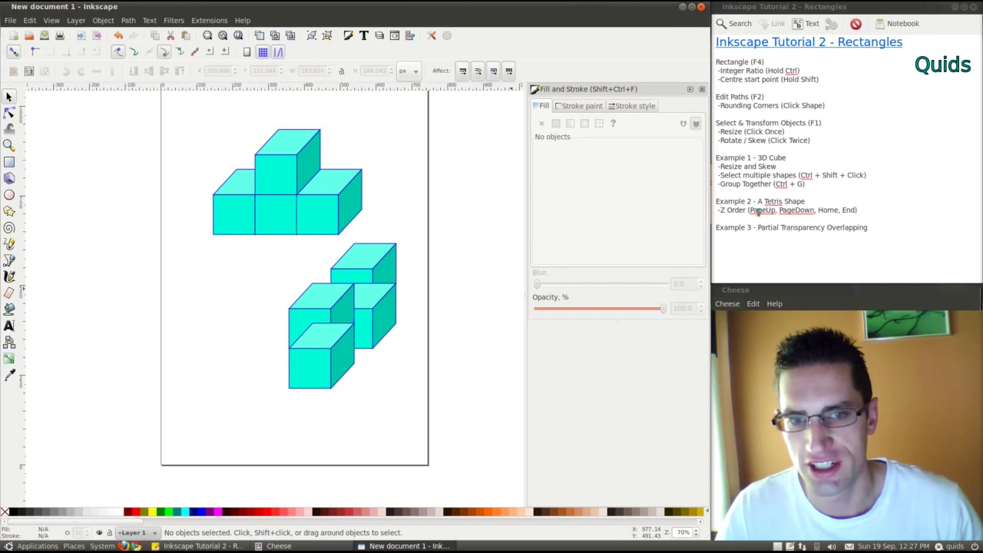
- Send the lowest cube behind its neighbours, then select all the cubes
{"action": "left_click", "coordinate": [374, 306]}
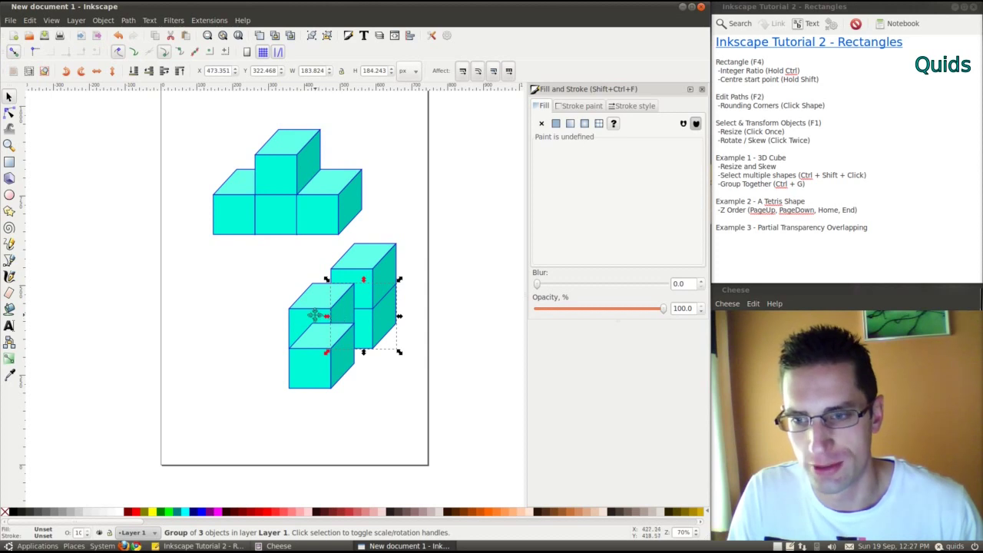
{"action": "left_click", "coordinate": [316, 315]}
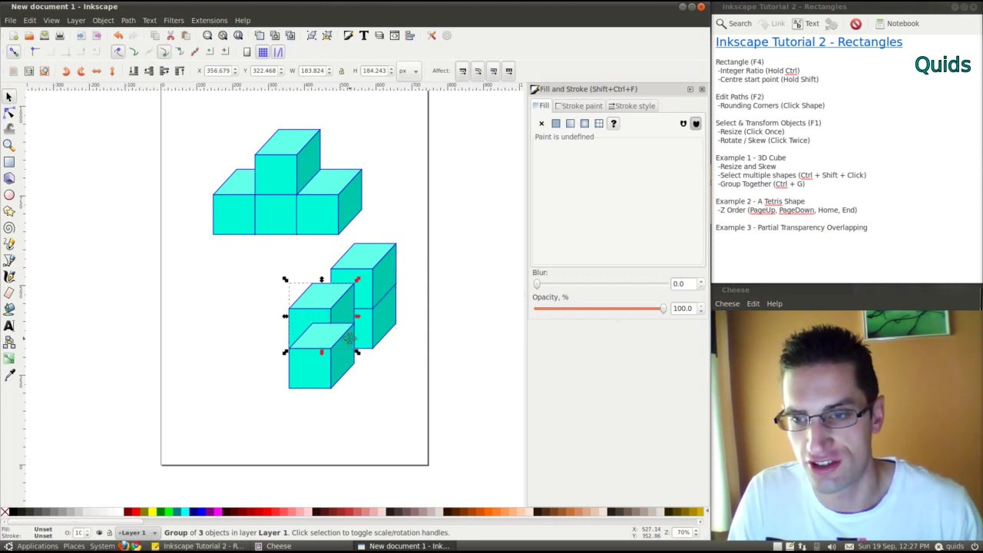
{"action": "left_click", "coordinate": [315, 369]}
{"action": "key", "text": "Page_Down"}
{"action": "left_click", "coordinate": [230, 295]}
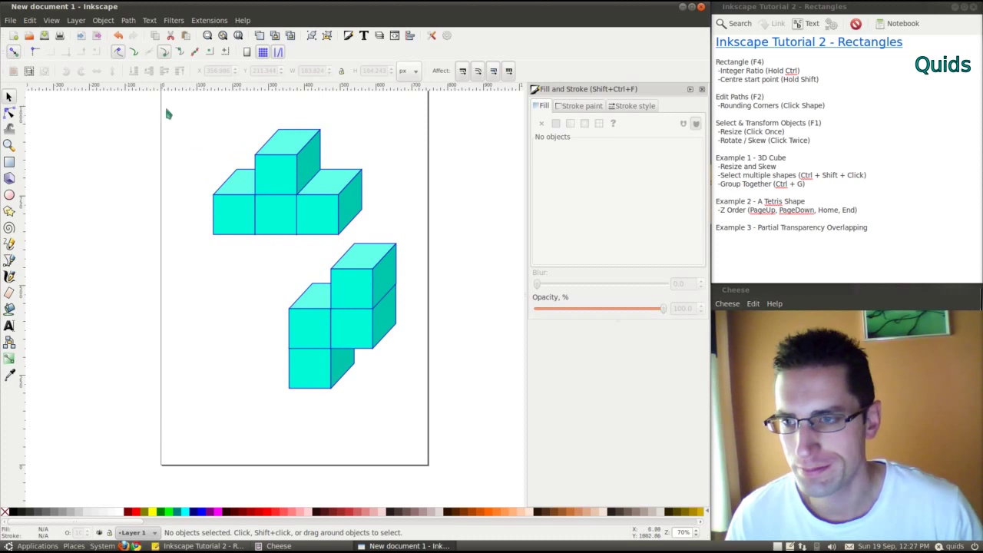
{"action": "left_click_drag", "start_coordinate": [176, 114], "coordinate": [423, 419]}
- Delete all the cubes and draw a tall narrow rectangle
{"action": "key", "text": "Delete"}
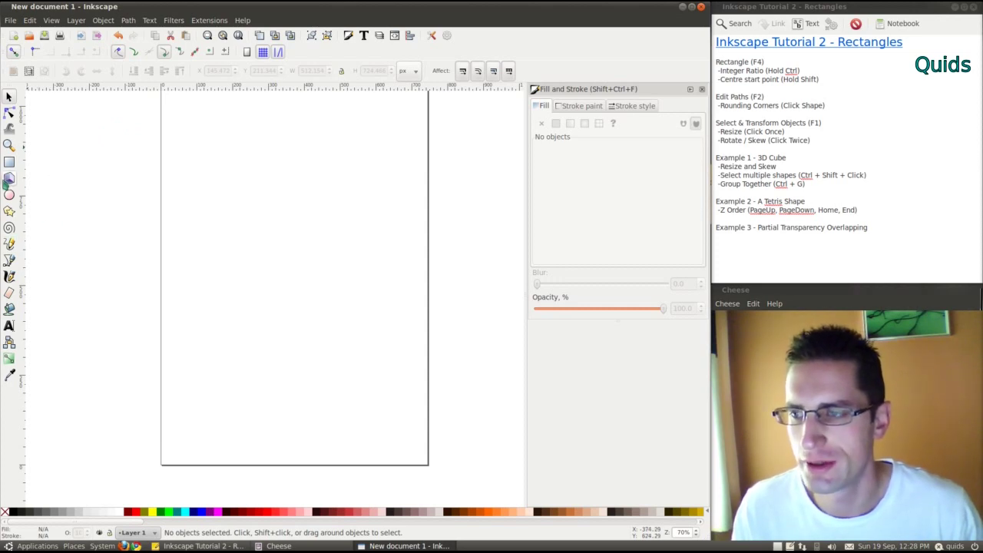
{"action": "left_click", "coordinate": [9, 162]}
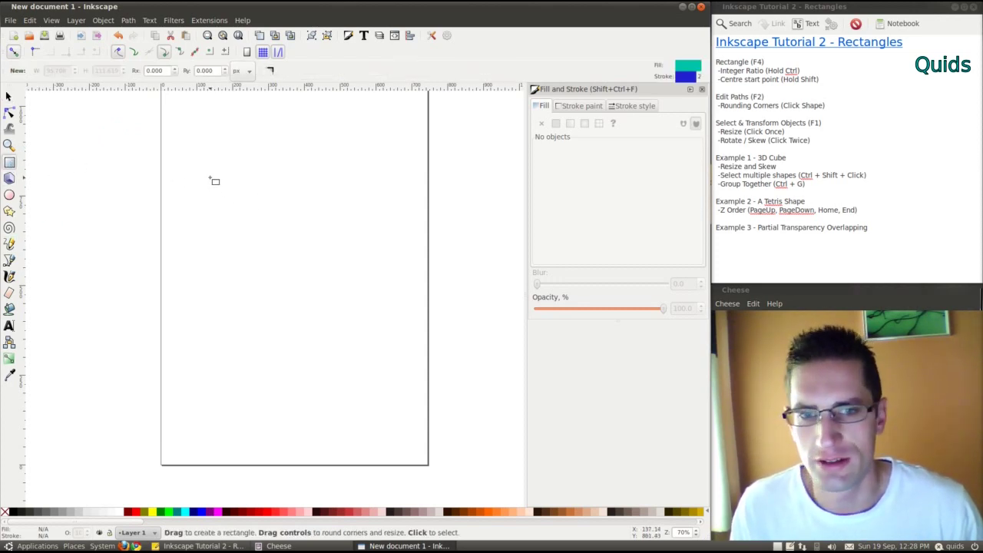
{"action": "left_click_drag", "start_coordinate": [210, 185], "coordinate": [240, 311]}
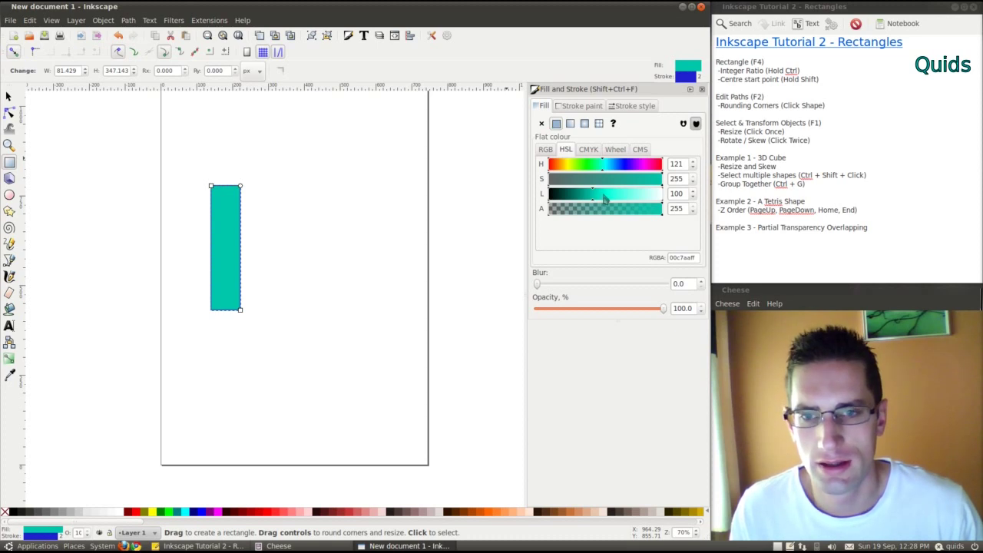
- Give the rectangle a semi-transparent green fill (hue 90, L 121, alpha 126) and no stroke
{"action": "left_click", "coordinate": [590, 163]}
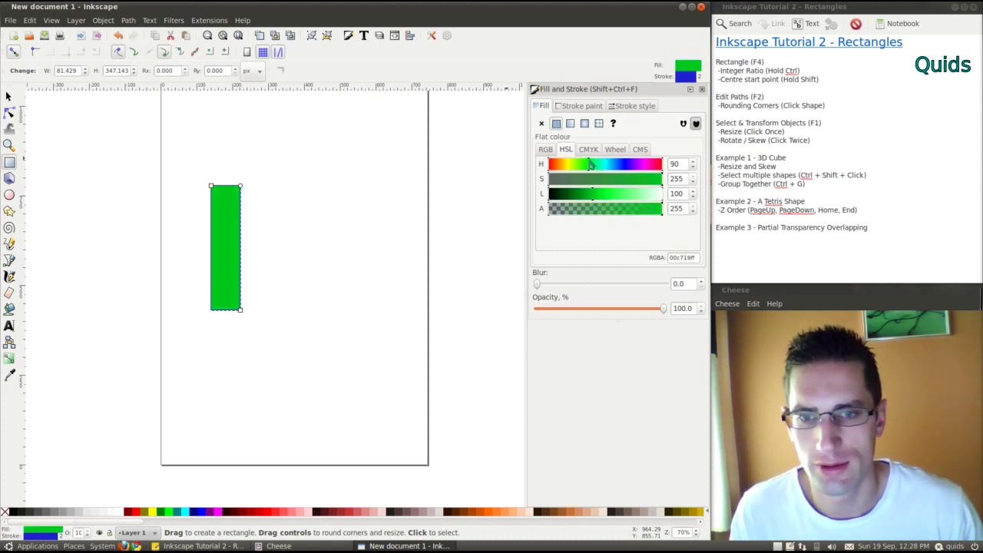
{"action": "left_click", "coordinate": [602, 194]}
{"action": "left_click", "coordinate": [605, 208]}
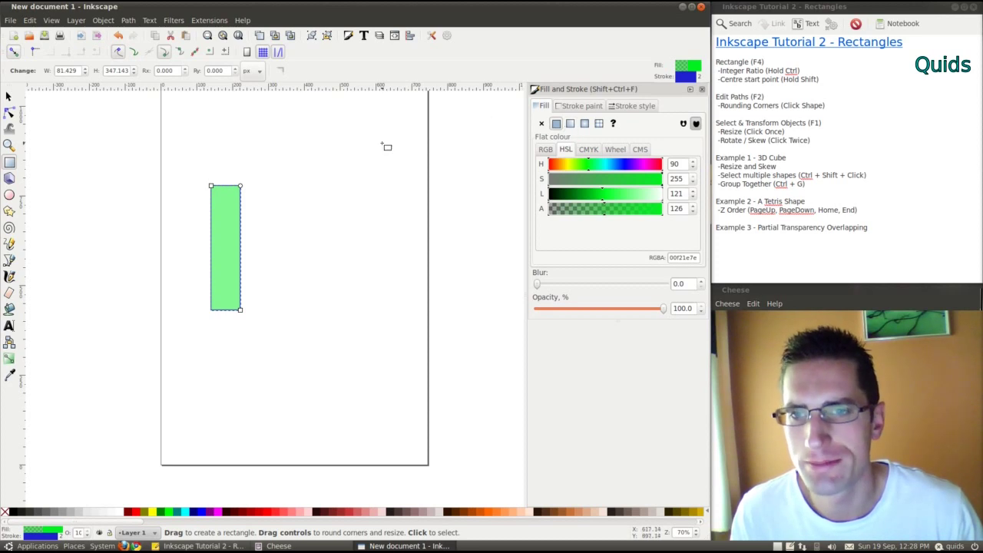
{"action": "left_click", "coordinate": [577, 106]}
{"action": "left_click", "coordinate": [541, 124]}
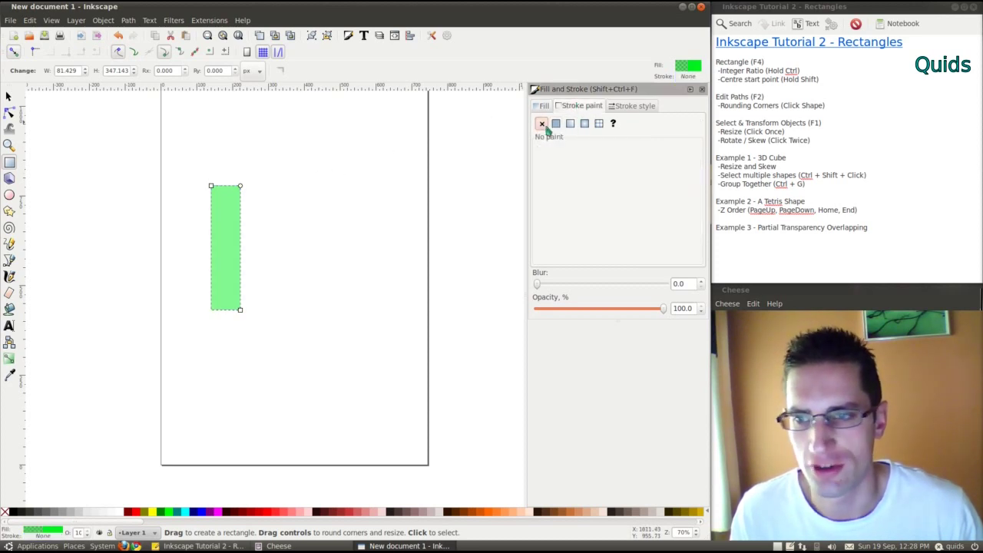
- Round the rectangle's corners fully into a capsule, then select it
{"action": "left_click", "coordinate": [10, 113]}
{"action": "scroll", "coordinate": [210, 202], "scroll_direction": "up", "scroll_amount": 2}
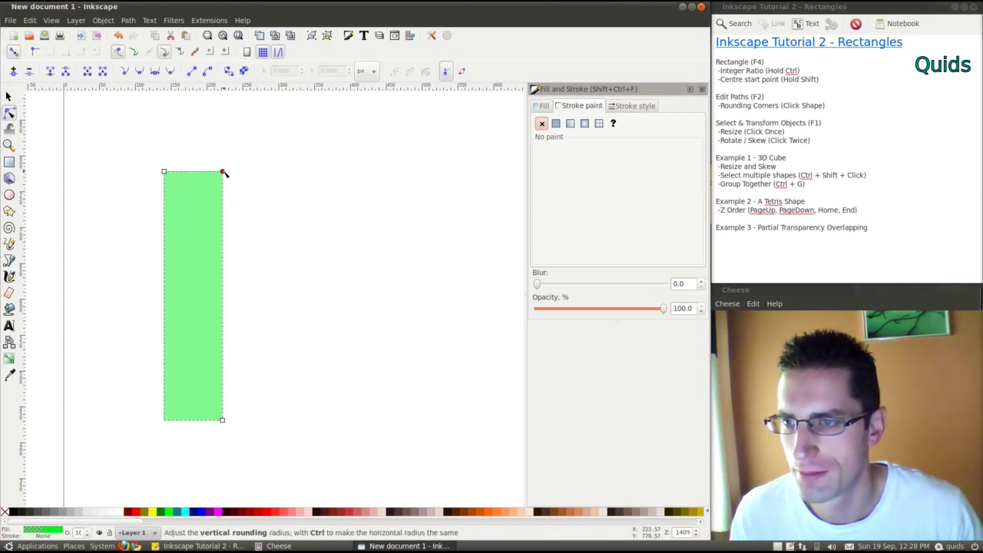
{"action": "left_click_drag", "start_coordinate": [222, 173], "coordinate": [223, 198]}
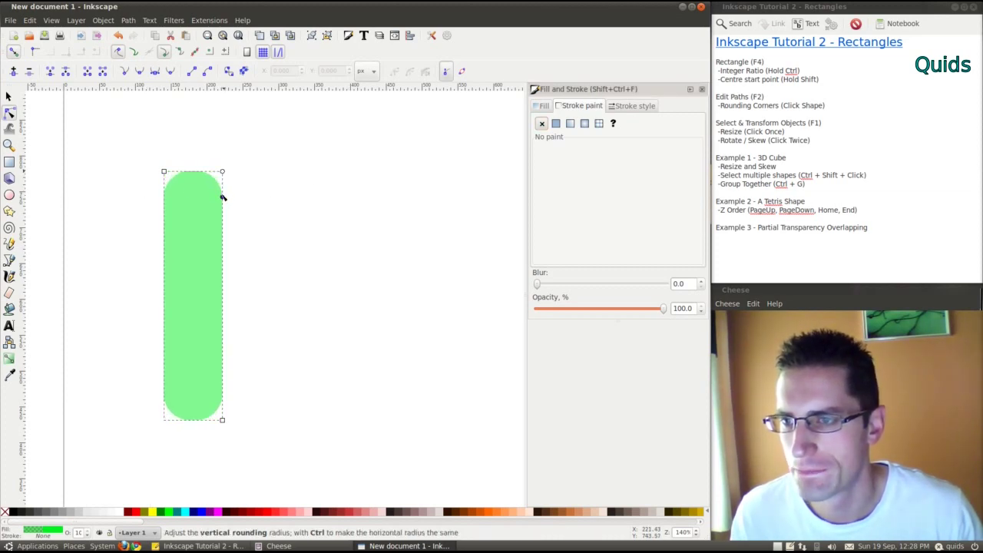
{"action": "left_click", "coordinate": [274, 193]}
{"action": "scroll", "coordinate": [217, 213], "scroll_direction": "down", "scroll_amount": 4}
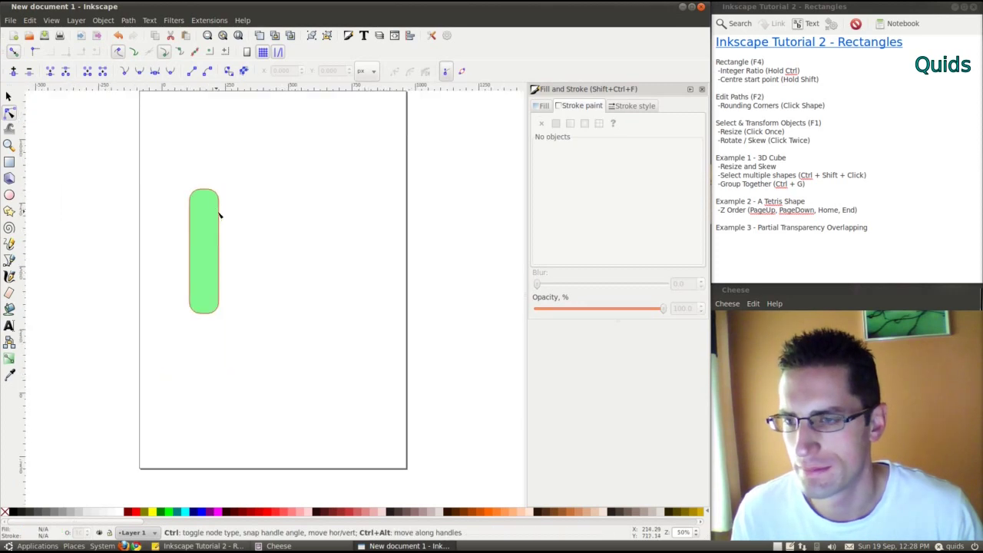
{"action": "scroll", "coordinate": [222, 221], "scroll_direction": "up", "scroll_amount": 2}
{"action": "key", "text": "F1"}
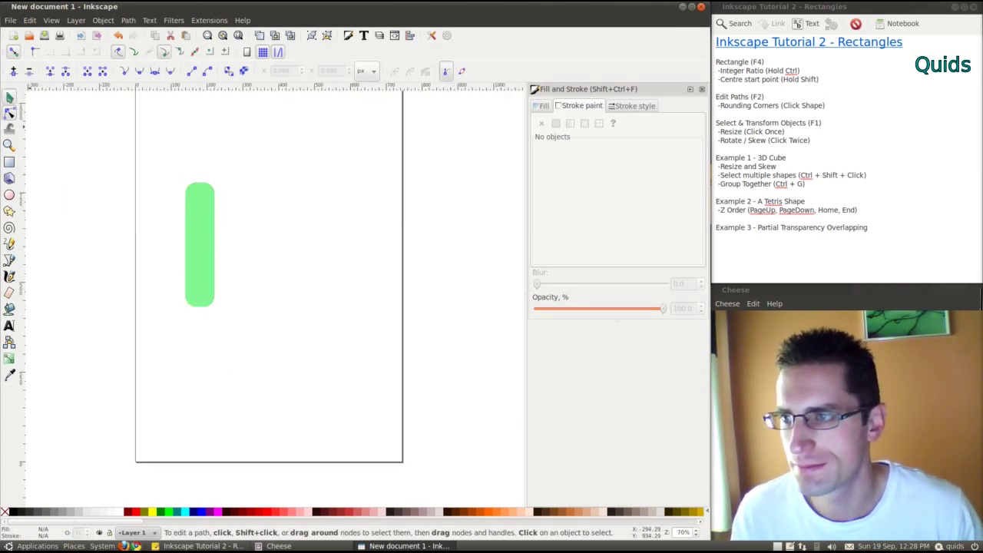
{"action": "left_click", "coordinate": [201, 241]}
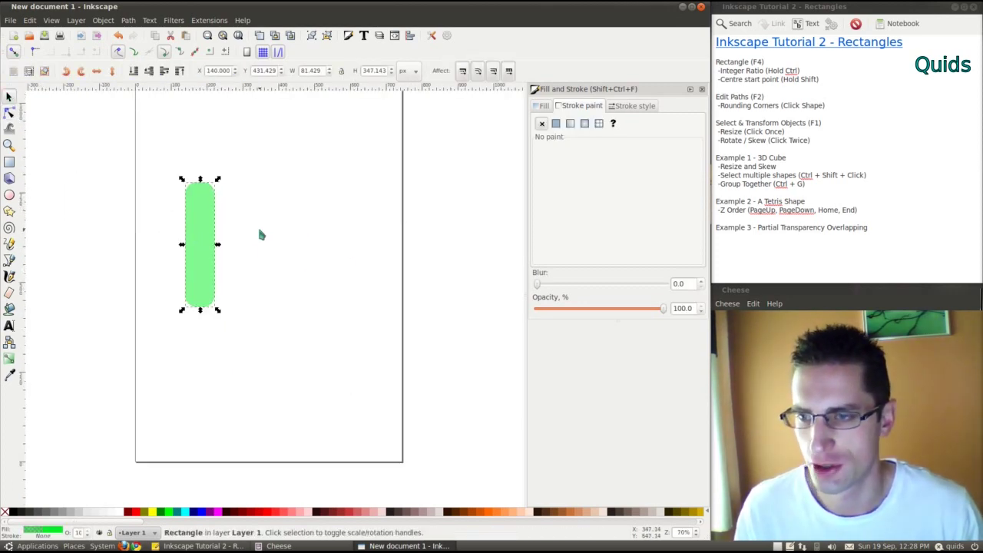
- Duplicate the green capsule into a row of four side by side
{"action": "key", "text": "ctrl+d"}
{"action": "left_click_drag", "start_coordinate": [201, 247], "coordinate": [284, 222]}
{"action": "key", "text": "ctrl+d"}
{"action": "key", "text": "ctrl+d"}
{"action": "left_click_drag", "start_coordinate": [284, 222], "coordinate": [325, 260]}
{"action": "left_click", "coordinate": [376, 335]}
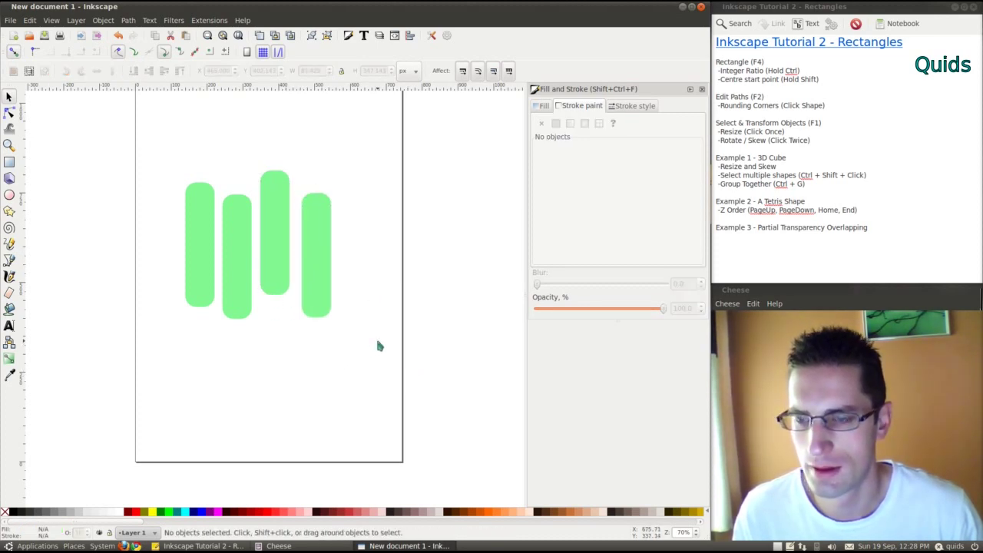
- Copy the four capsules and rotate them about 45 degrees
{"action": "left_click_drag", "start_coordinate": [377, 340], "coordinate": [158, 149]}
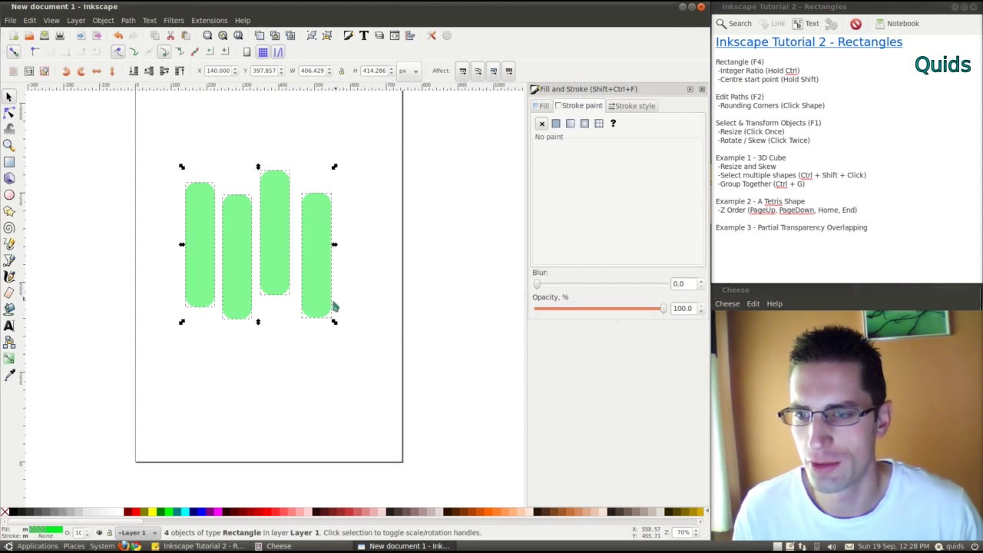
{"action": "key", "text": "ctrl"}
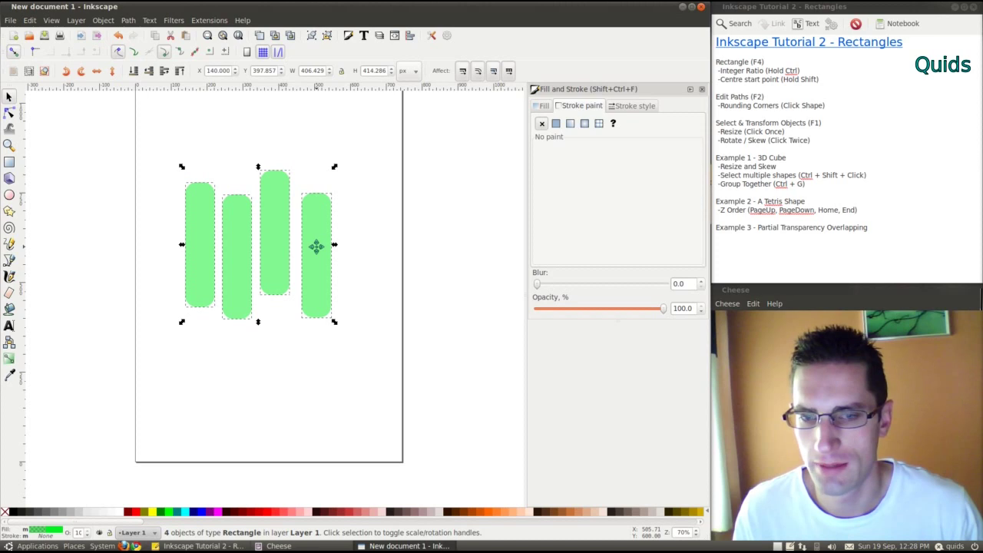
{"action": "left_click", "coordinate": [316, 246]}
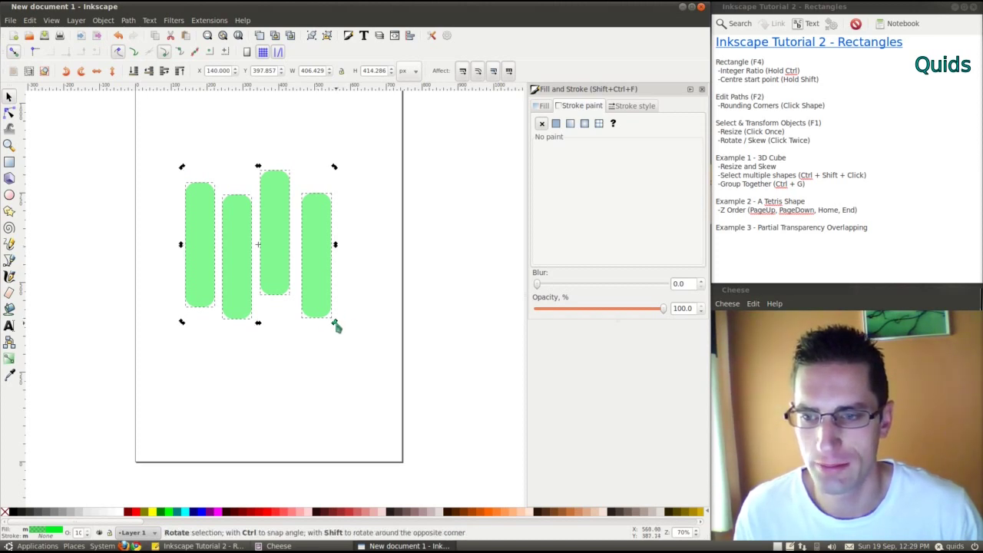
{"action": "left_click_drag", "start_coordinate": [335, 324], "coordinate": [262, 343]}
{"action": "left_click", "coordinate": [305, 388]}
- Paste a second set, tilt it to the opposite diagonal, and overlap it into a lattice
{"action": "key", "text": "ctrl+v"}
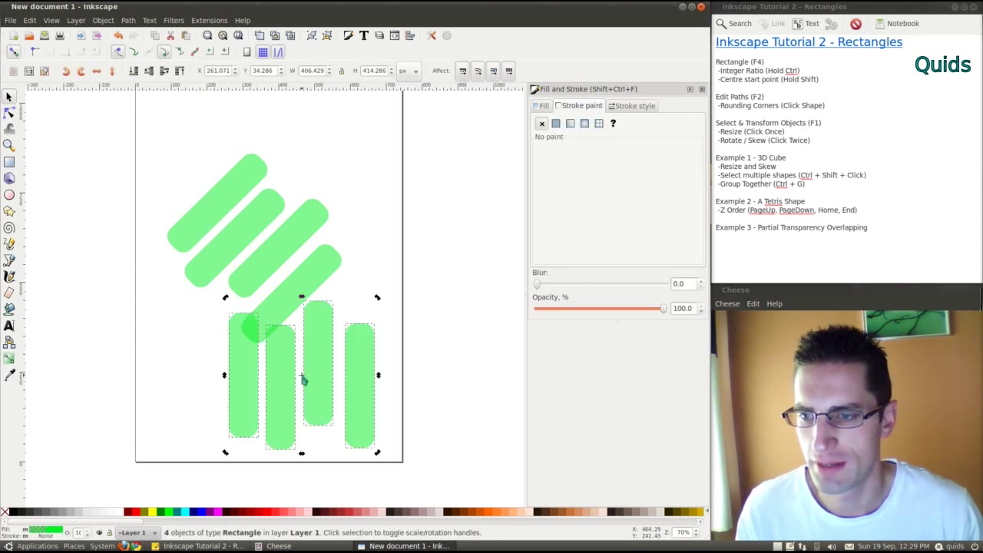
{"action": "left_click_drag", "start_coordinate": [378, 454], "coordinate": [413, 378]}
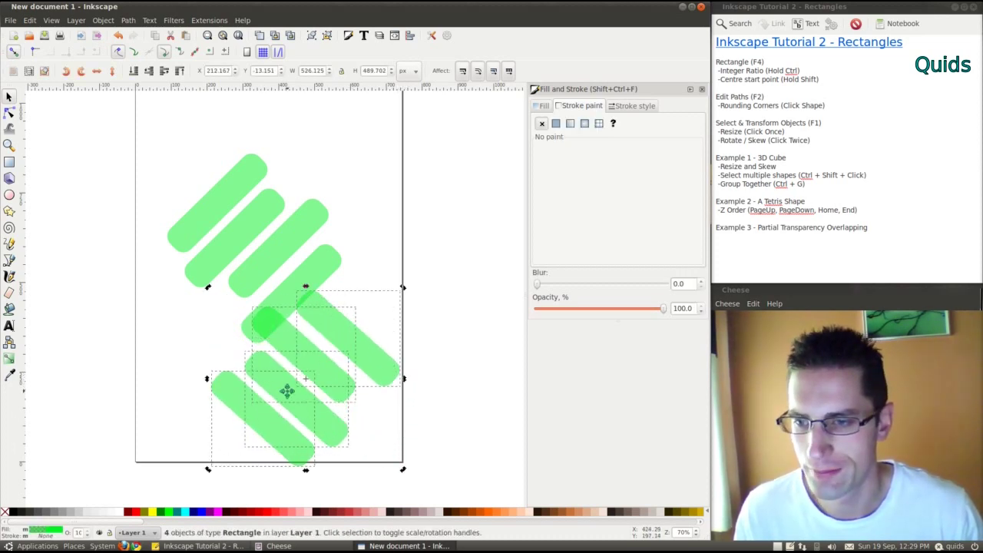
{"action": "left_click_drag", "start_coordinate": [285, 391], "coordinate": [243, 256]}
{"action": "left_click", "coordinate": [284, 329]}
{"action": "scroll", "coordinate": [280, 329], "scroll_direction": "down", "scroll_amount": 1}
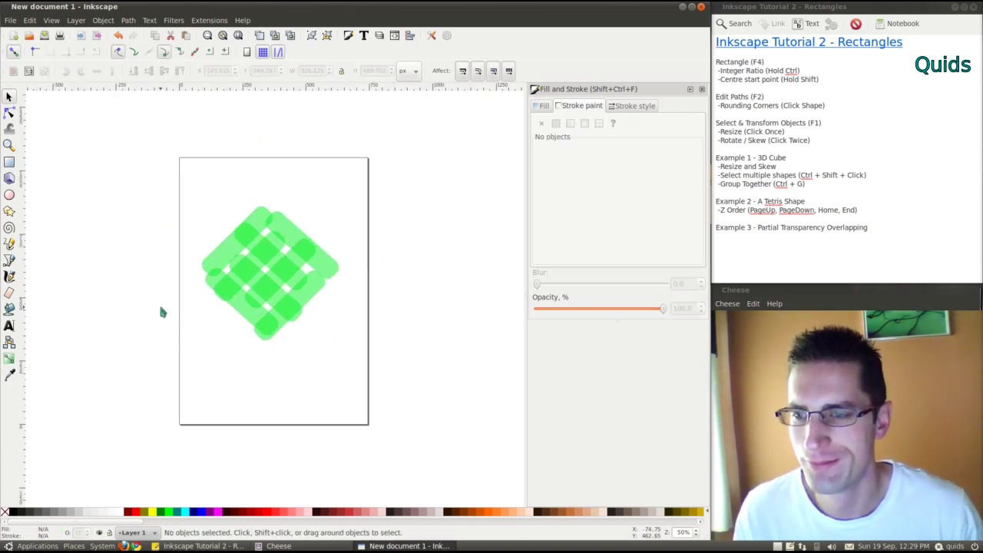